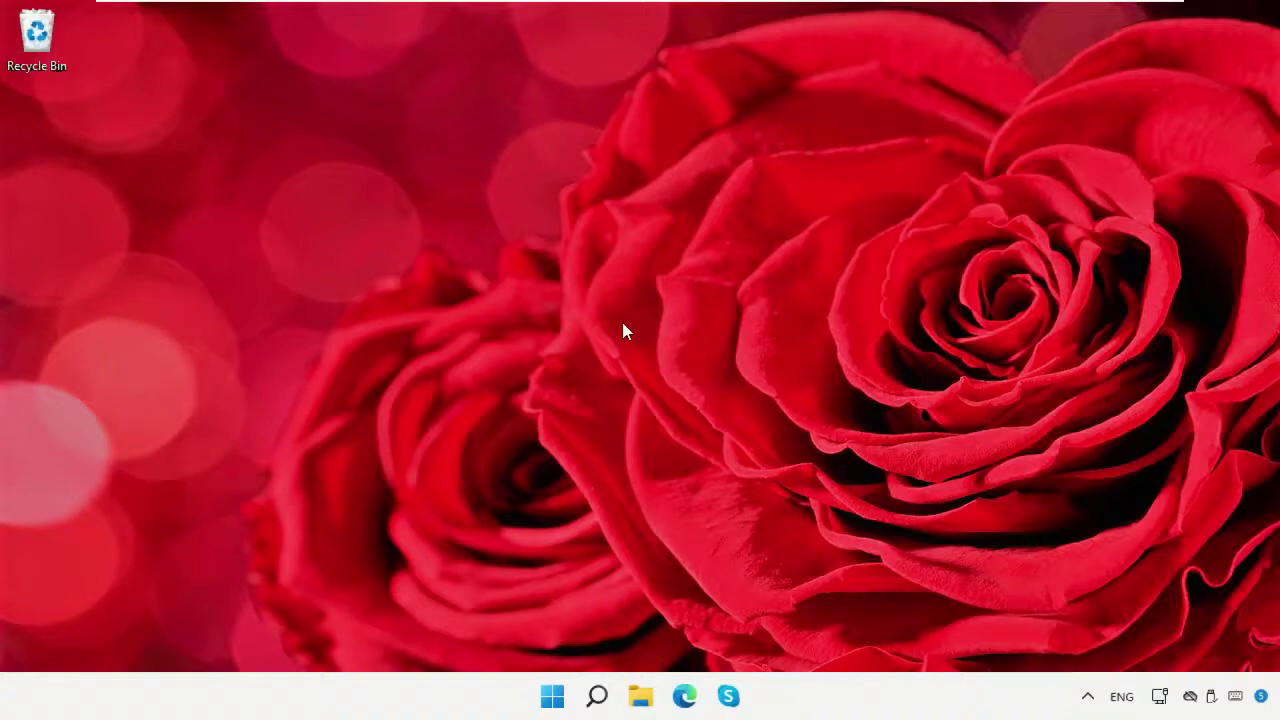
# - Open Windows Defender Firewall's advanced settings and display the Inbound Rules
pyautogui.click(596, 697)
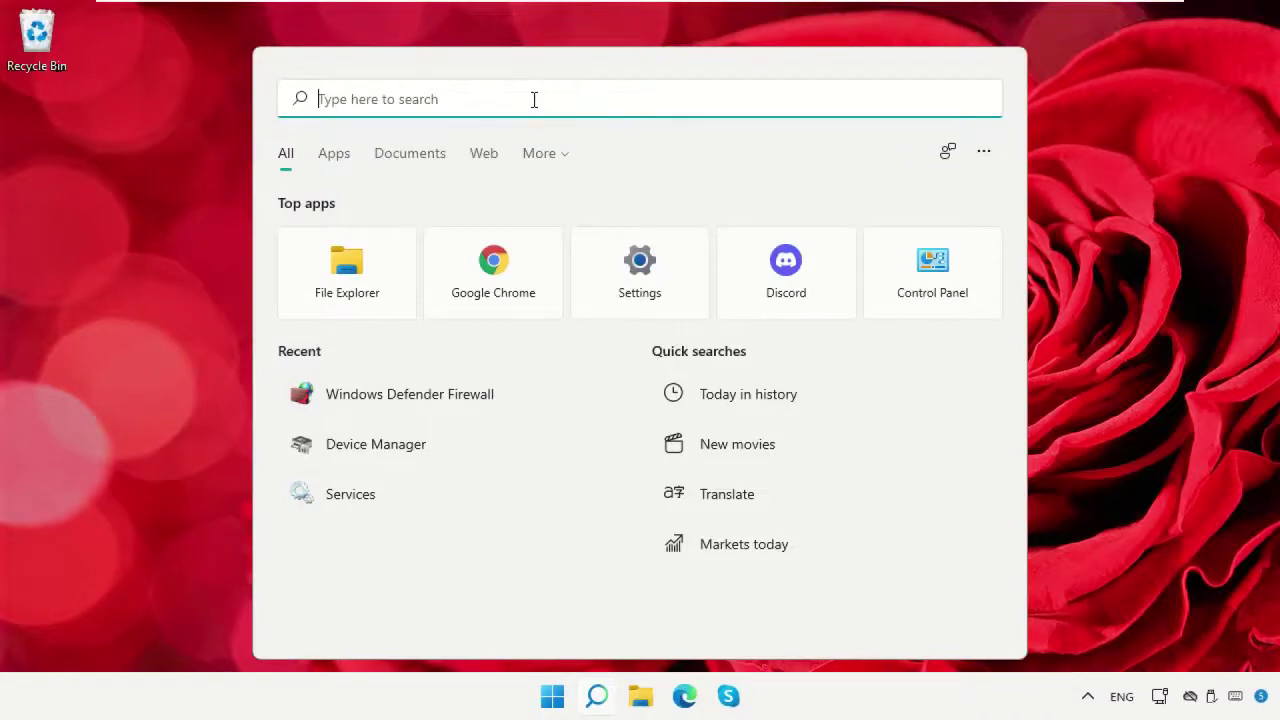
pyautogui.write('Defender Firewall')
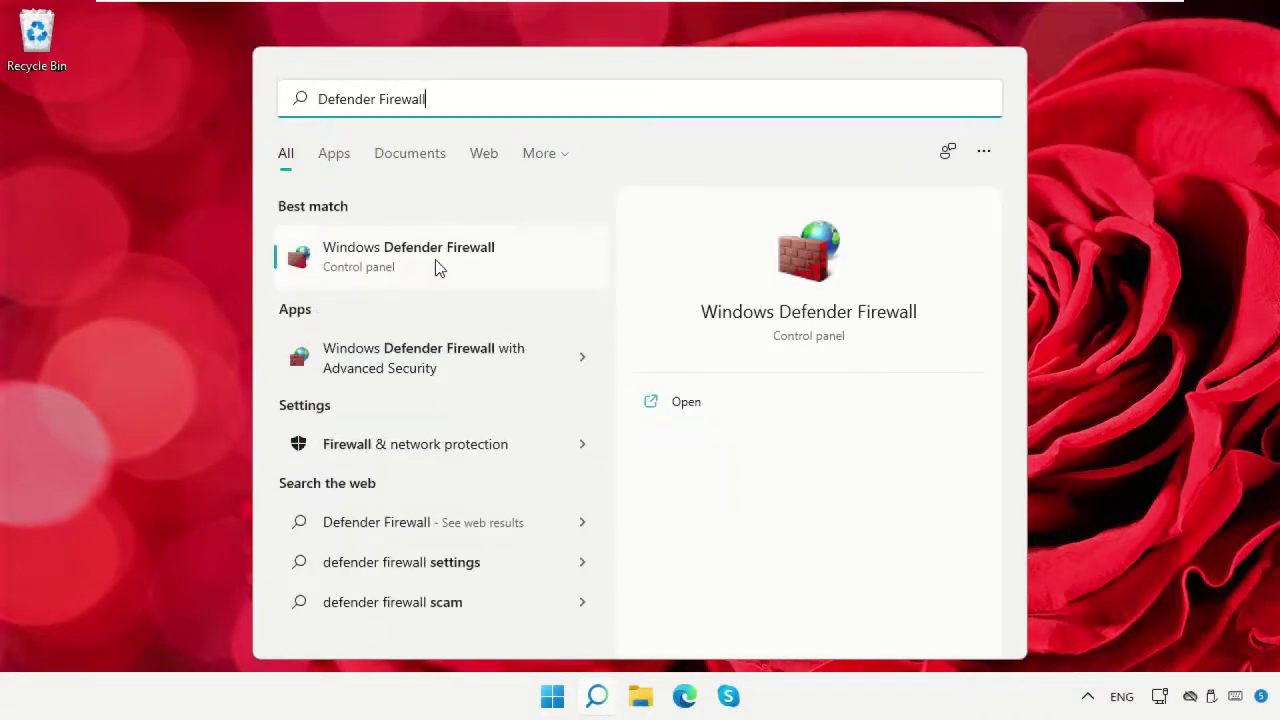
pyautogui.click(435, 262)
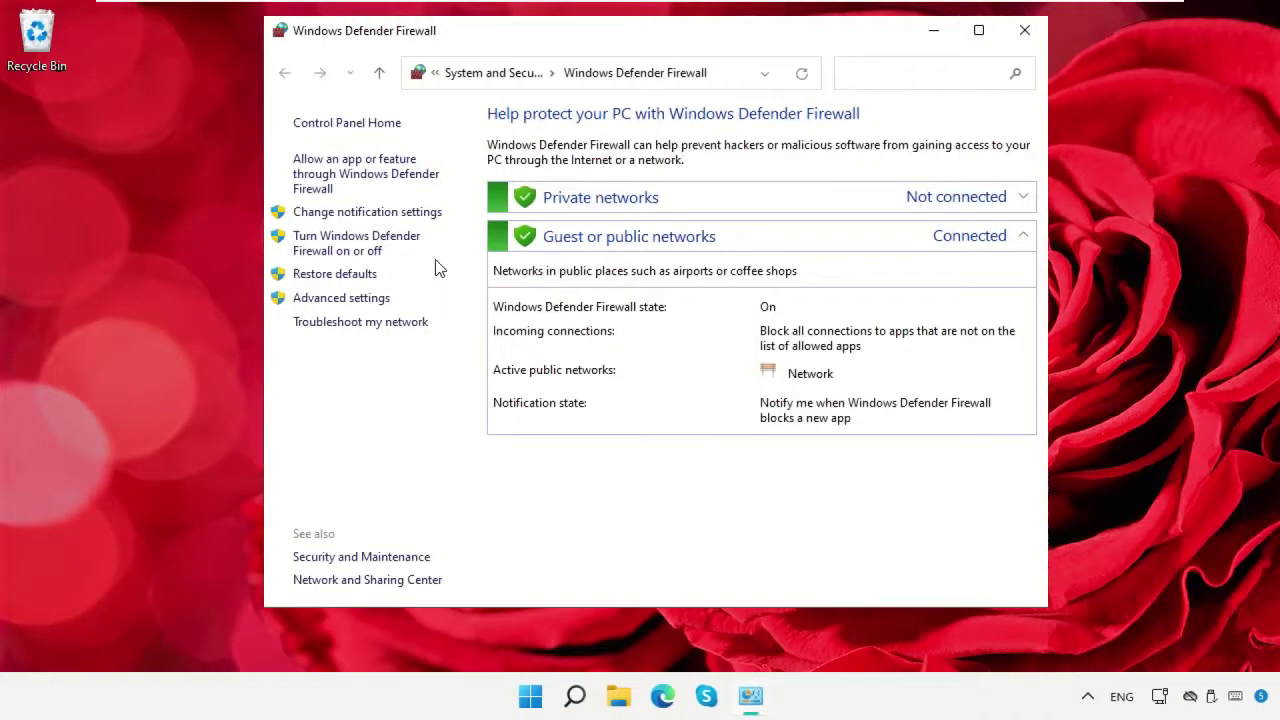
pyautogui.click(341, 298)
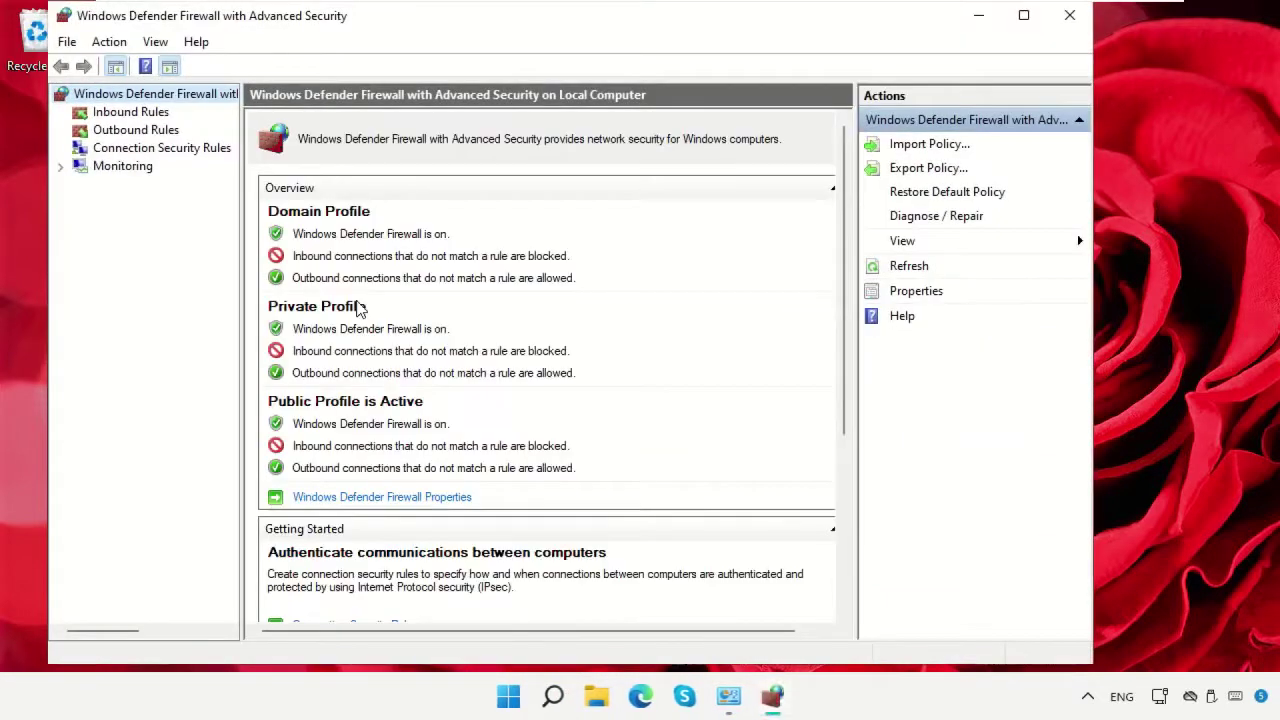
pyautogui.click(120, 113)
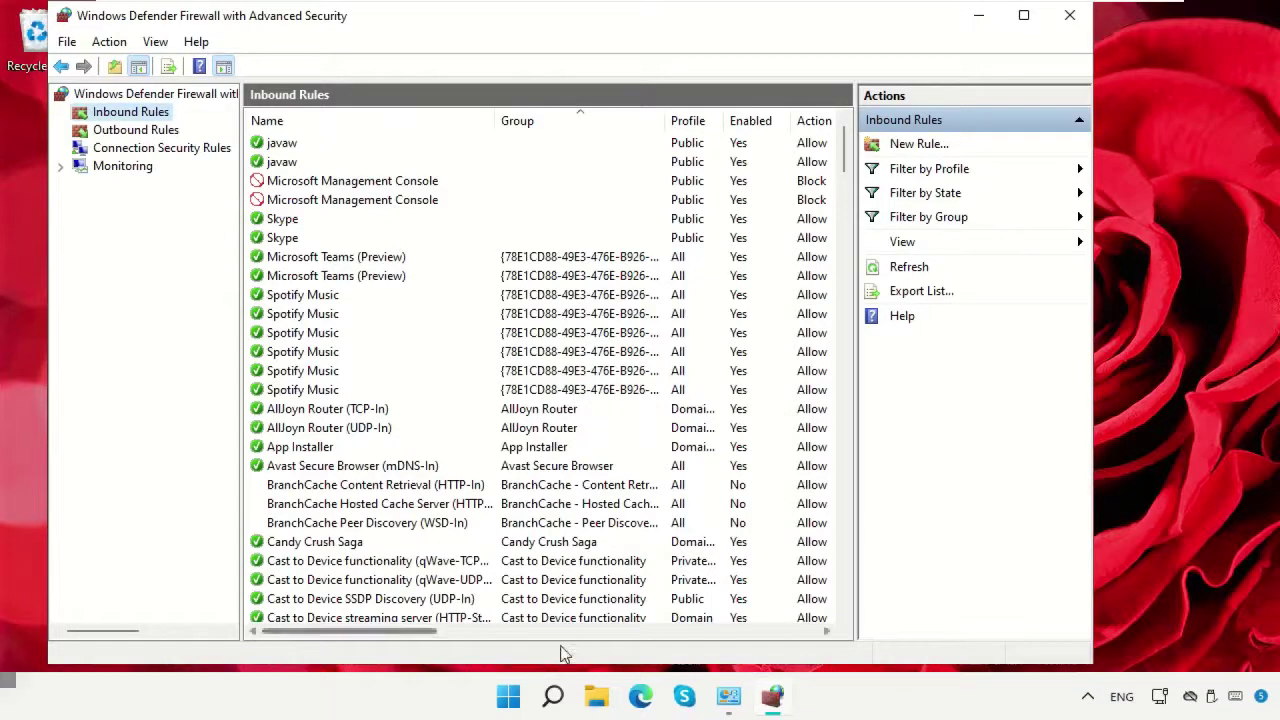
pyautogui.click(554, 698)
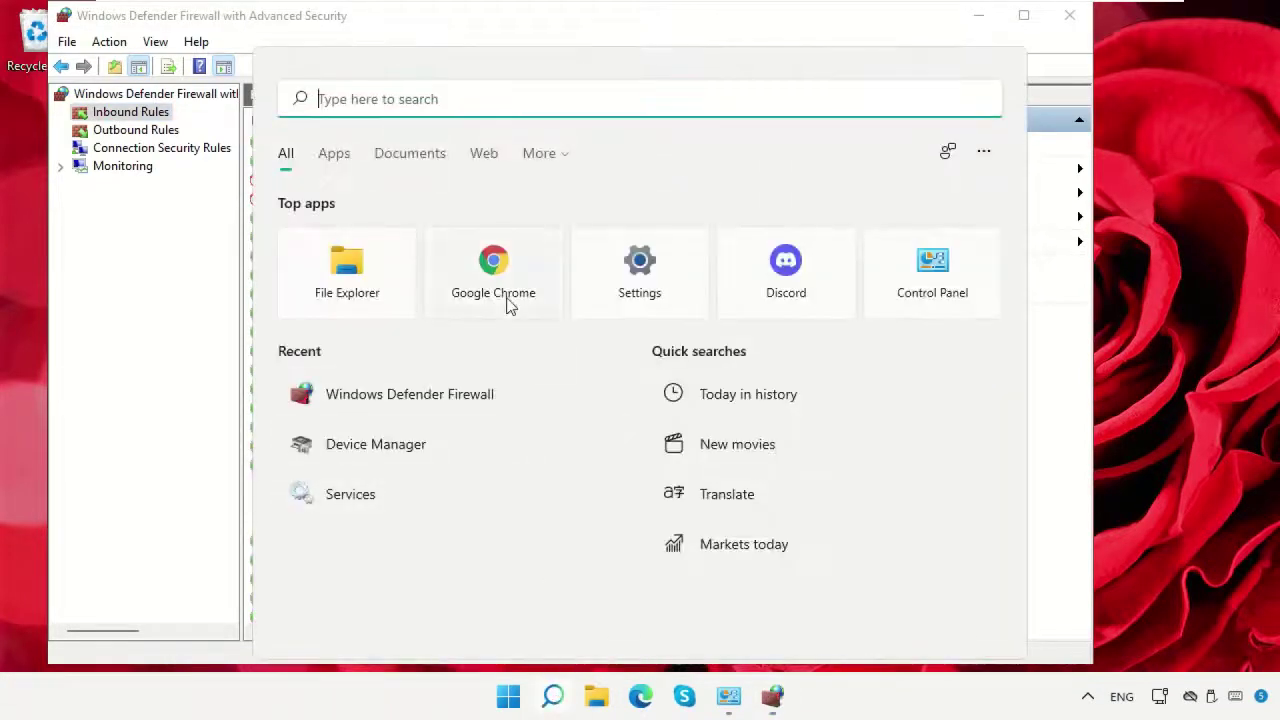
pyautogui.click(493, 275)
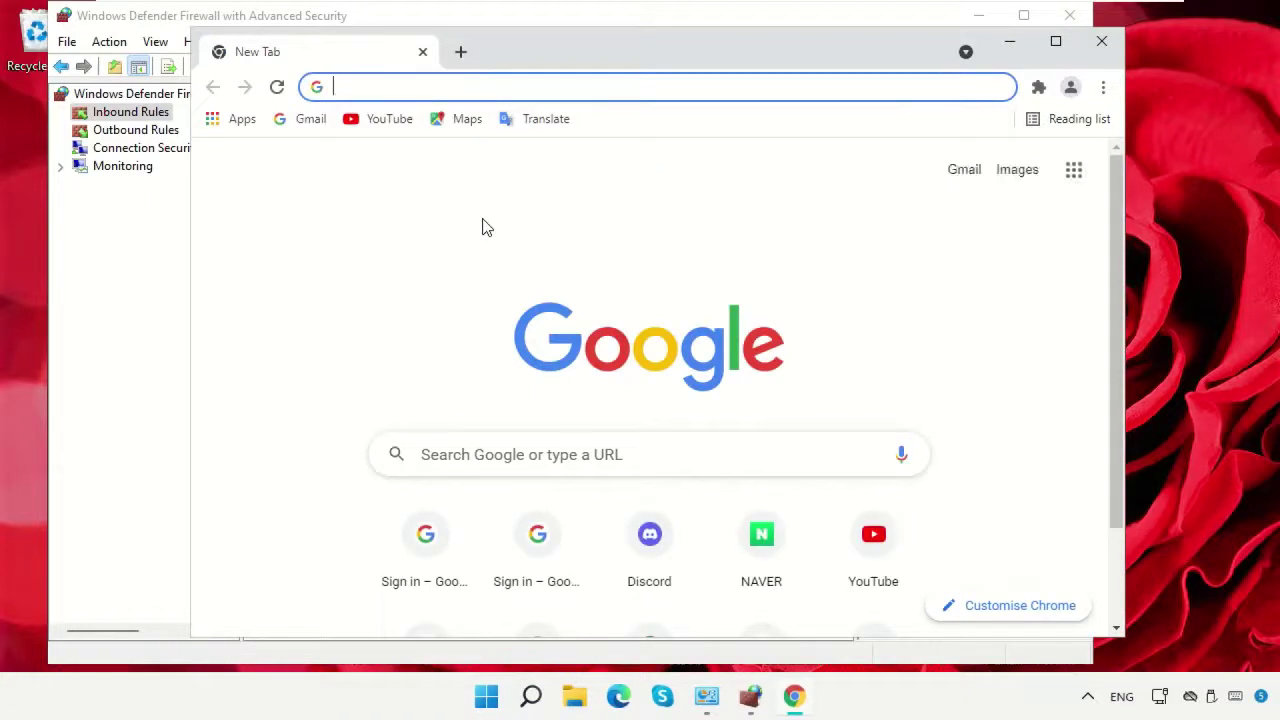
pyautogui.write('www.Google.com')
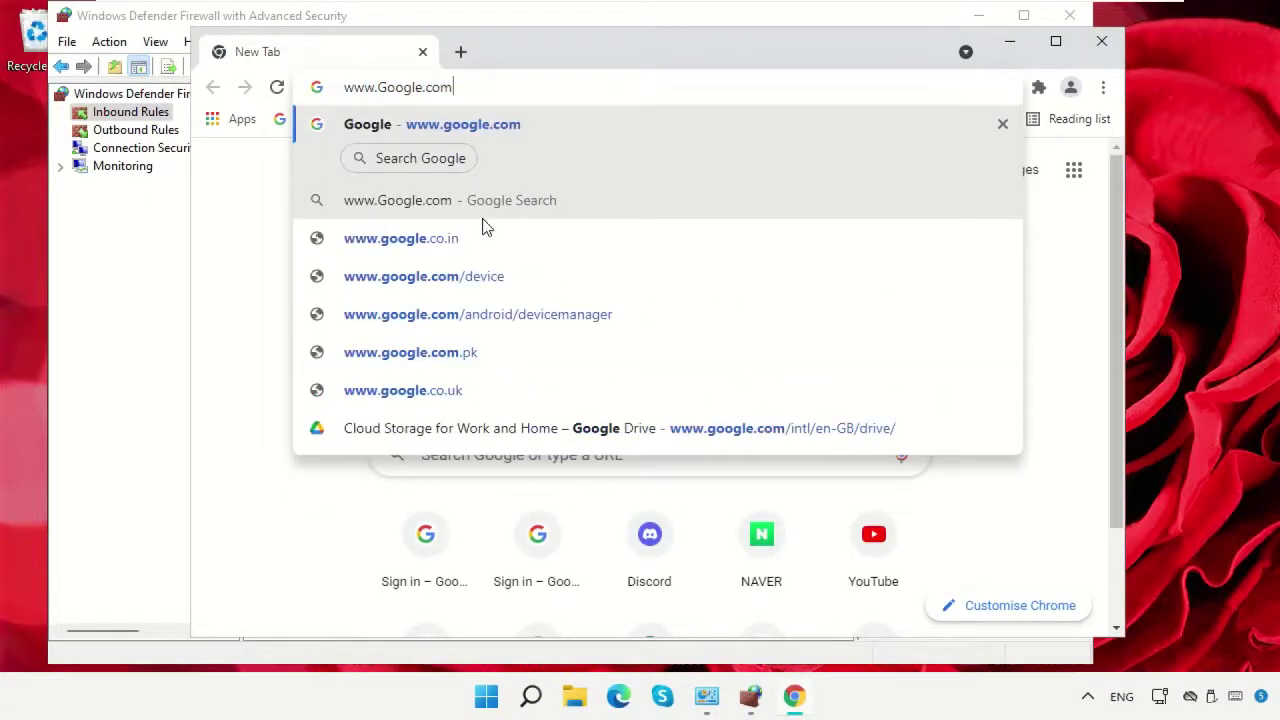
pyautogui.press('Return')
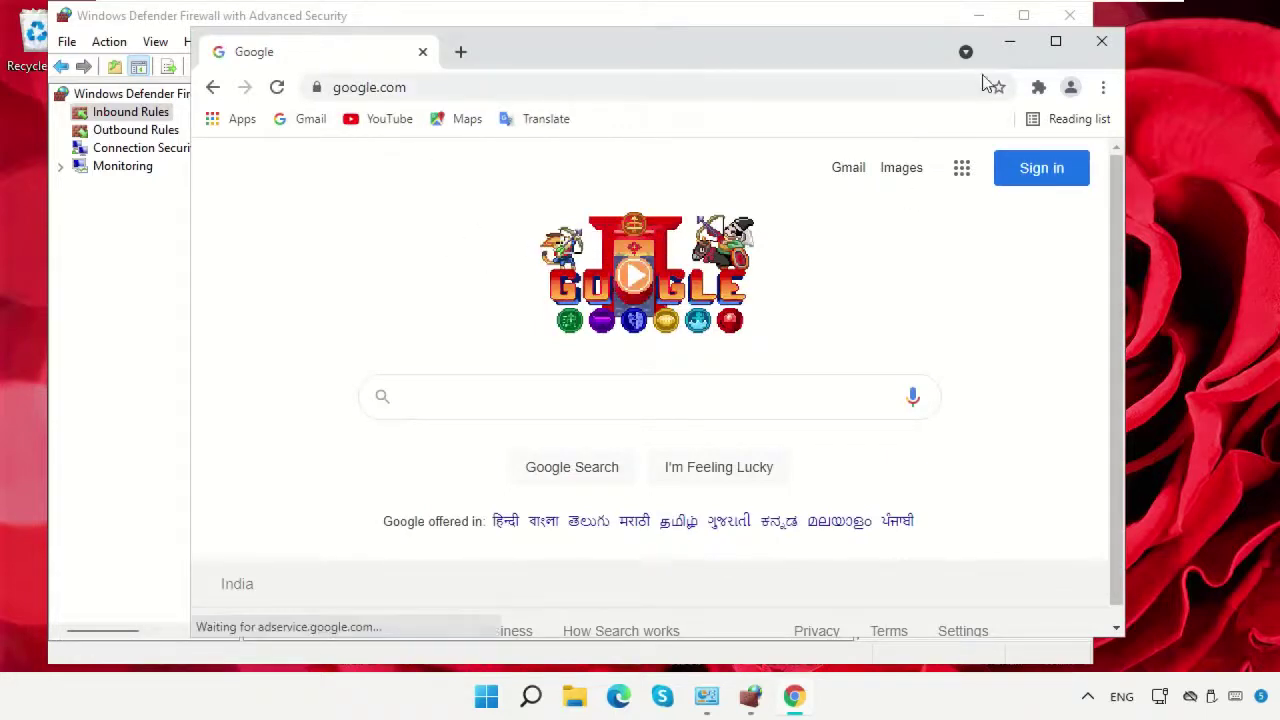
pyautogui.click(1010, 51)
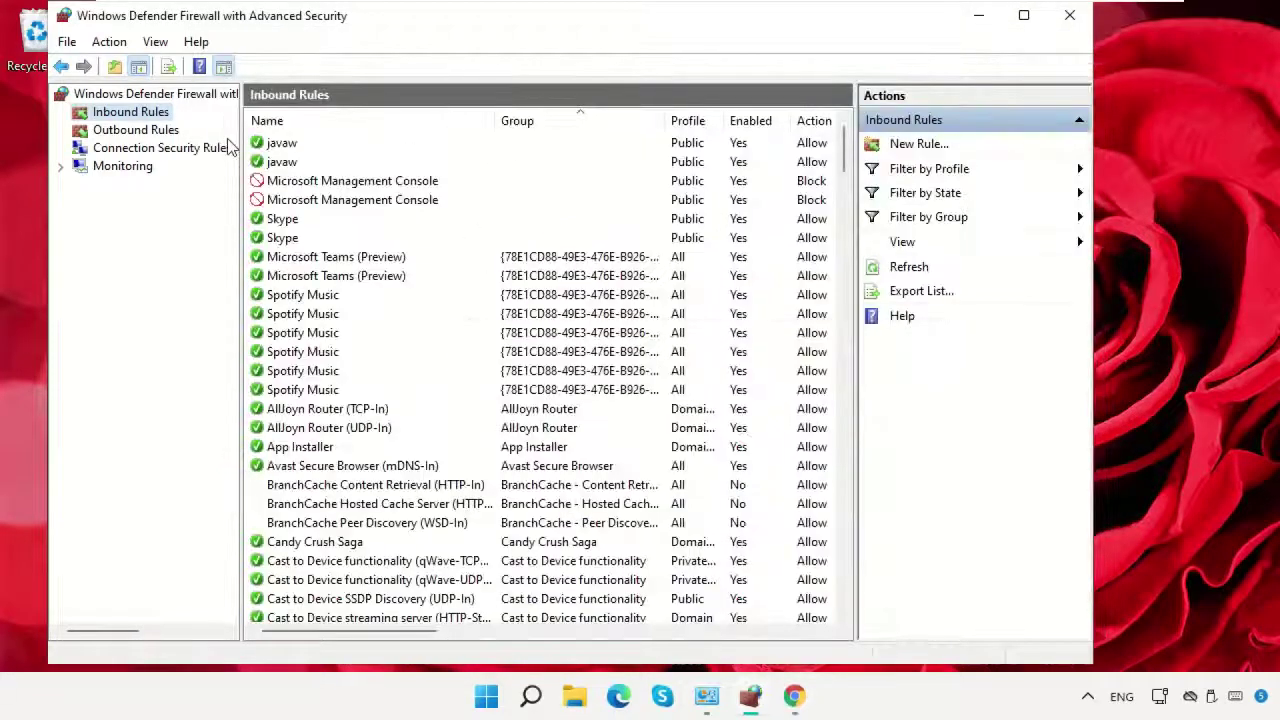
# - Start a new inbound rule of type Program and browse for the executable of a specific program path
pyautogui.click(912, 149)
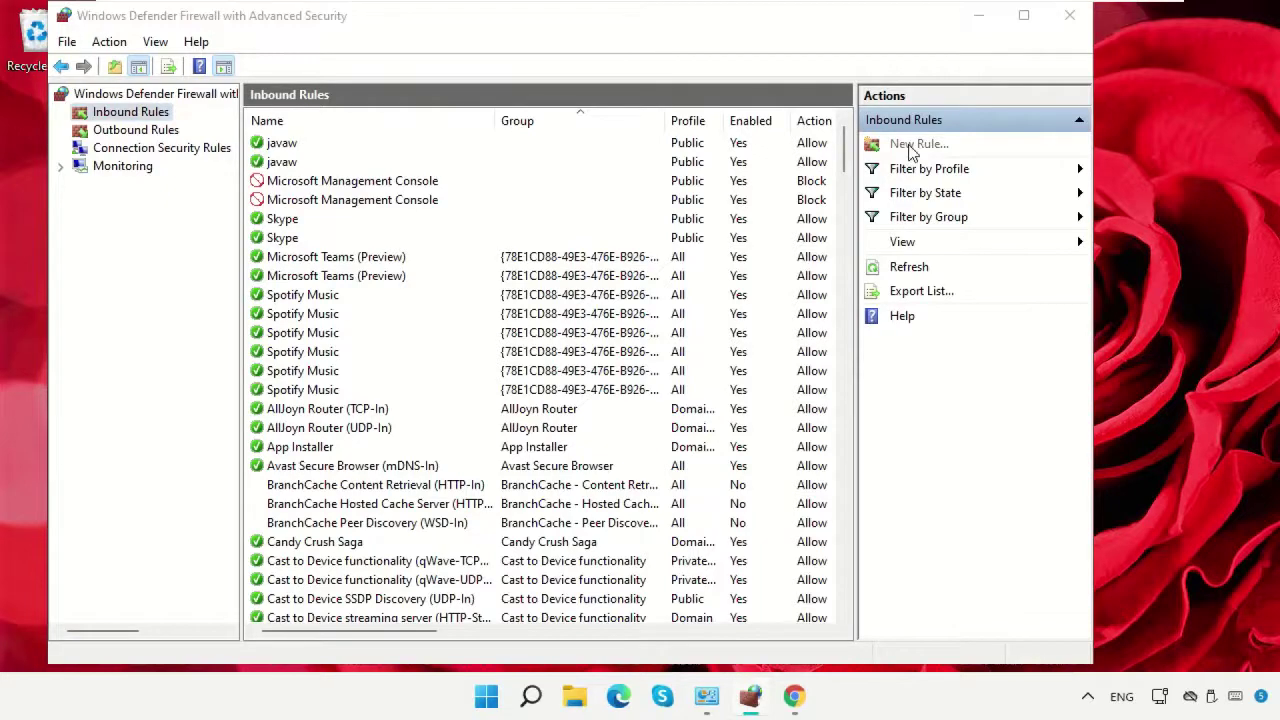
pyautogui.moveTo(571, 78); pyautogui.dragTo(709, 37)
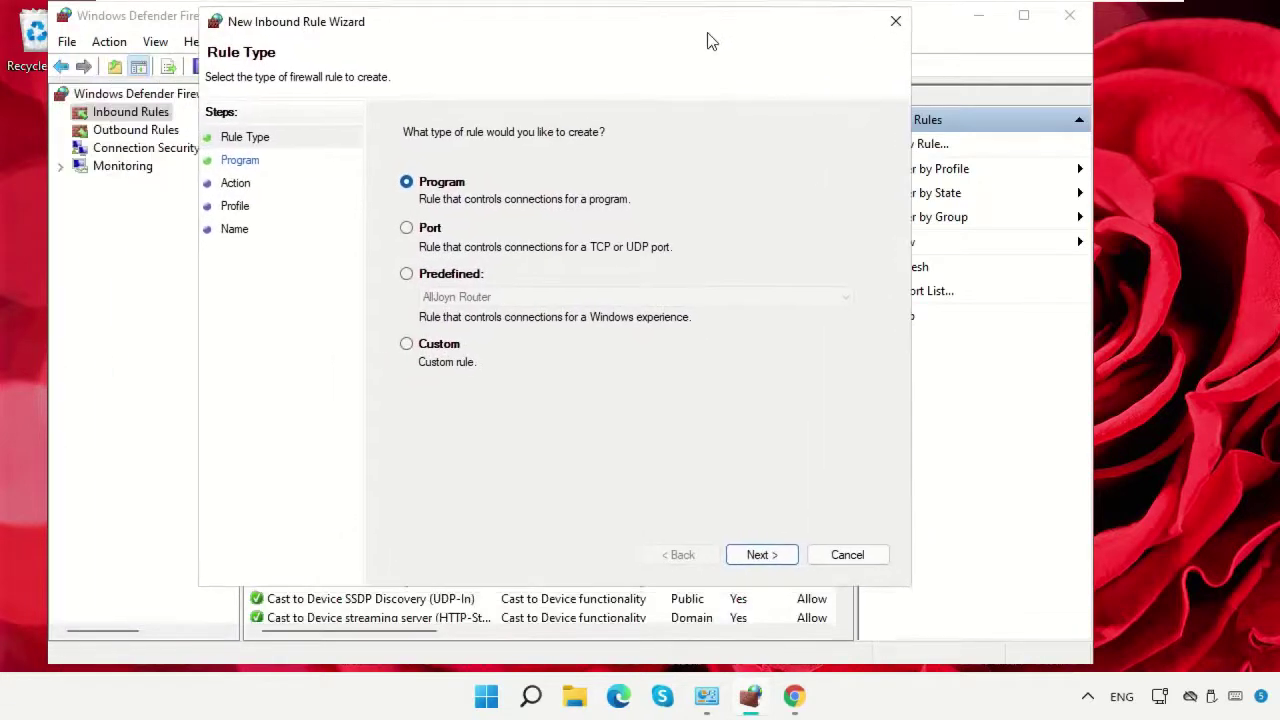
pyautogui.click(760, 552)
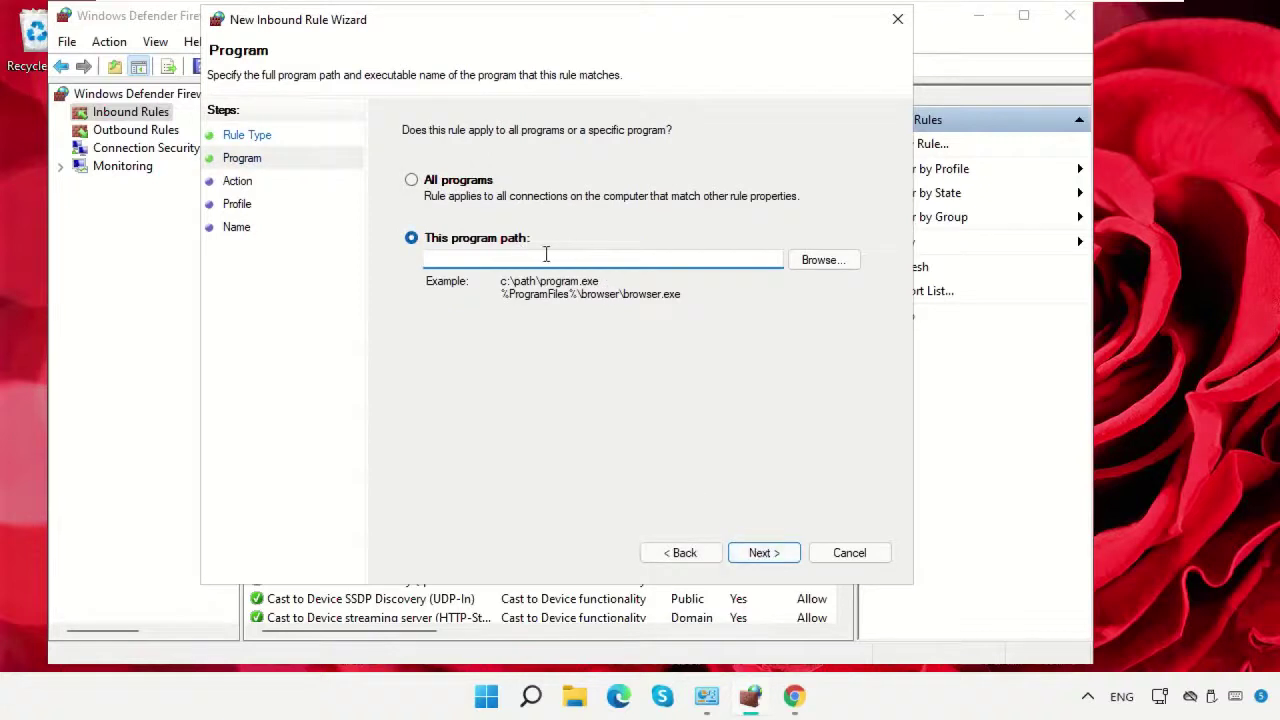
pyautogui.click(808, 260)
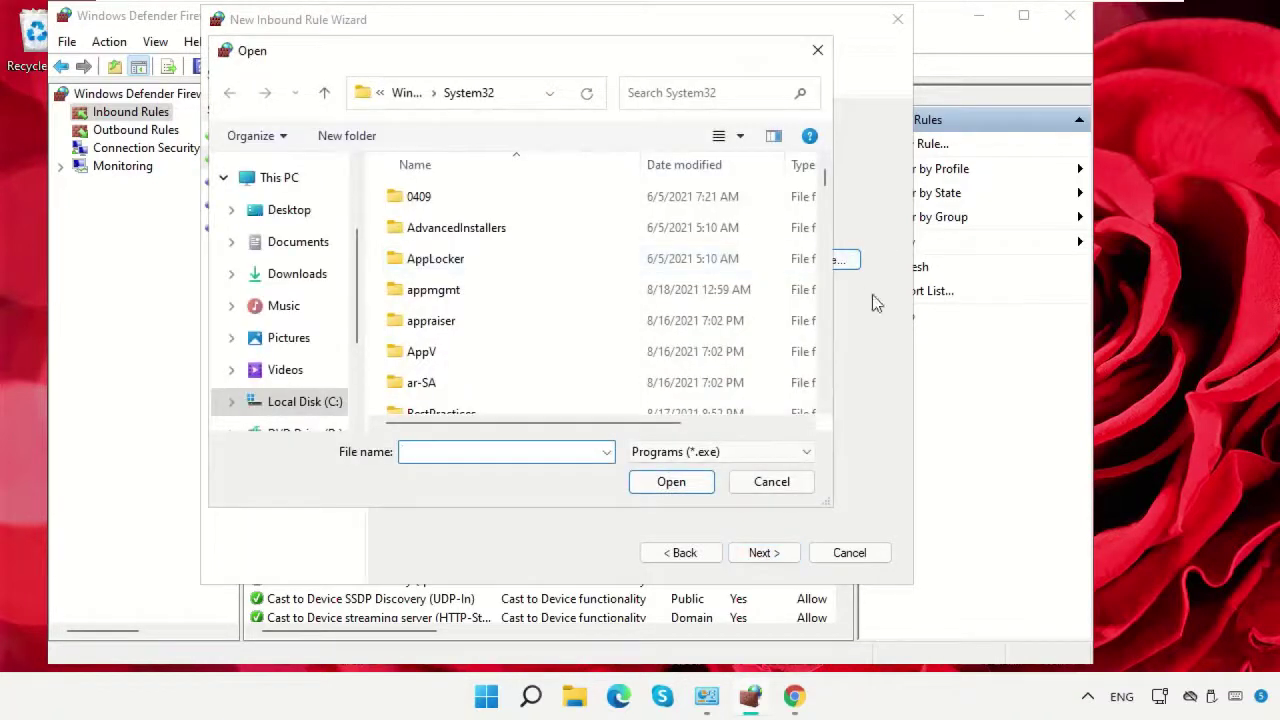
# - Open the Google Chrome shortcut's file location, copy the folder path C:\ProgramData\Microsoft\Windows\Start Menu\Programs, and close that folder window
pyautogui.click(531, 697)
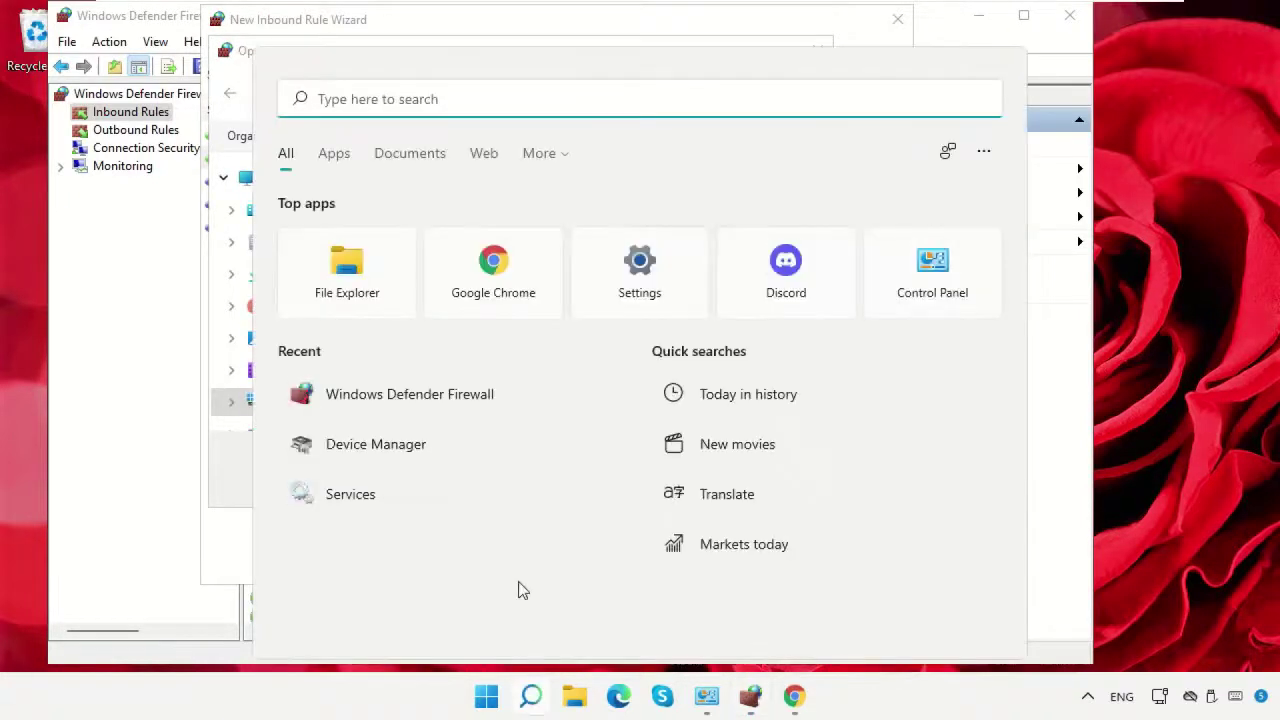
pyautogui.rightClick(515, 268)
pyautogui.click(580, 338)
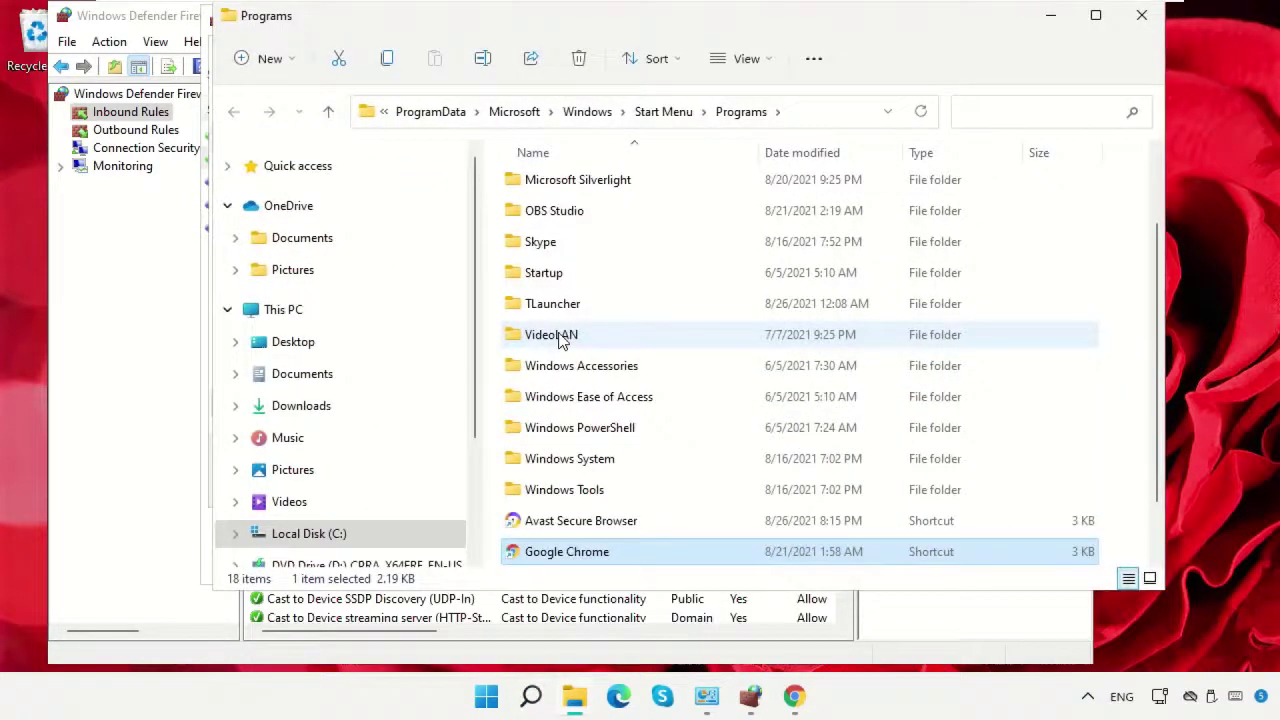
pyautogui.click(818, 111)
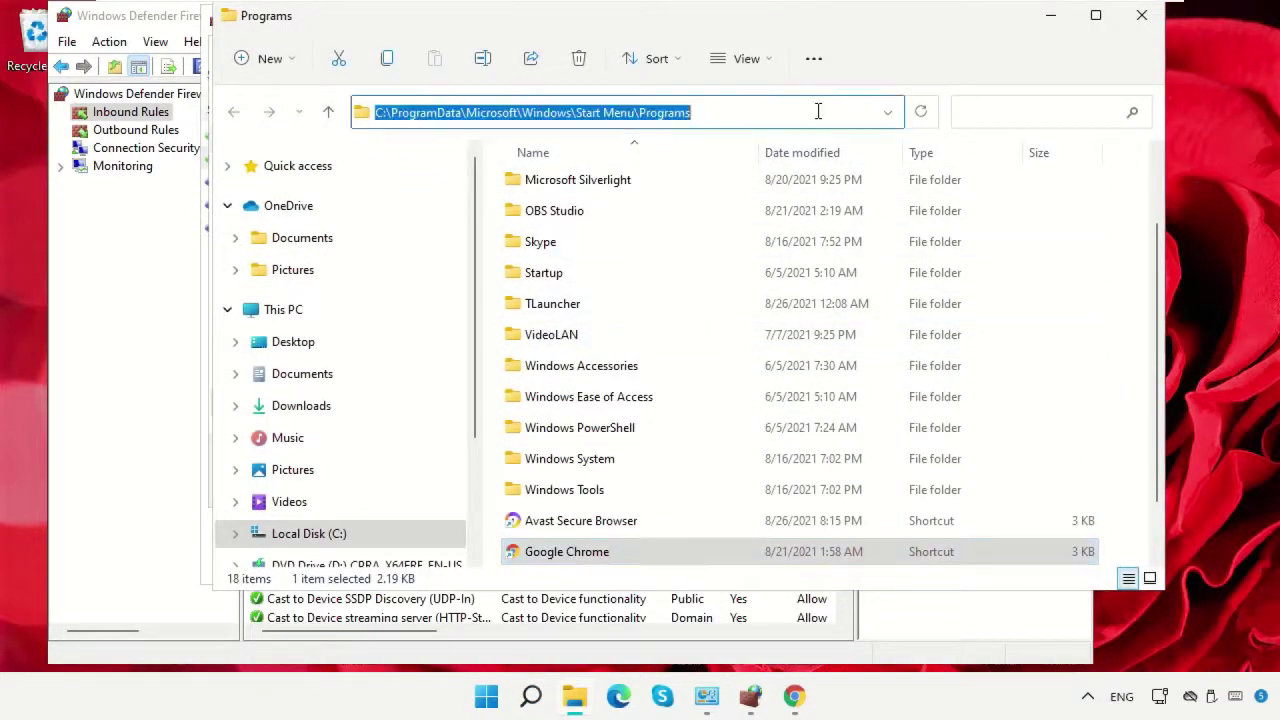
pyautogui.rightClick(699, 109)
pyautogui.click(765, 175)
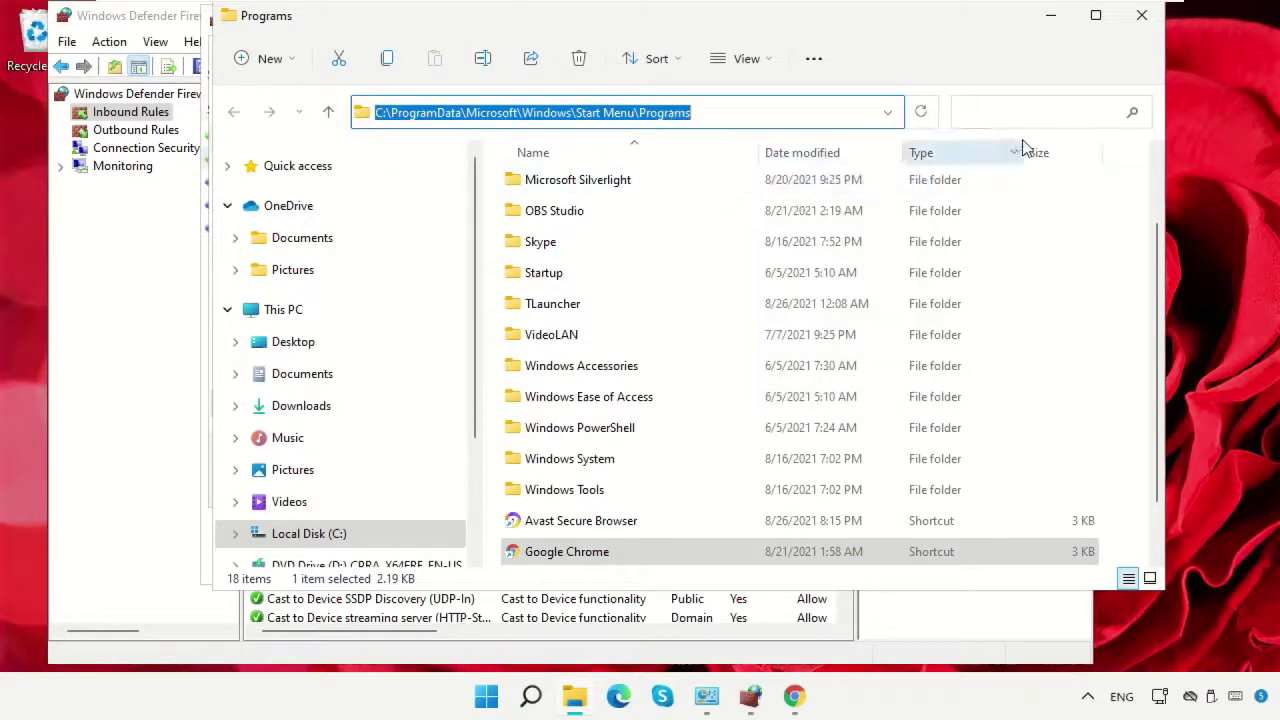
pyautogui.click(1141, 14)
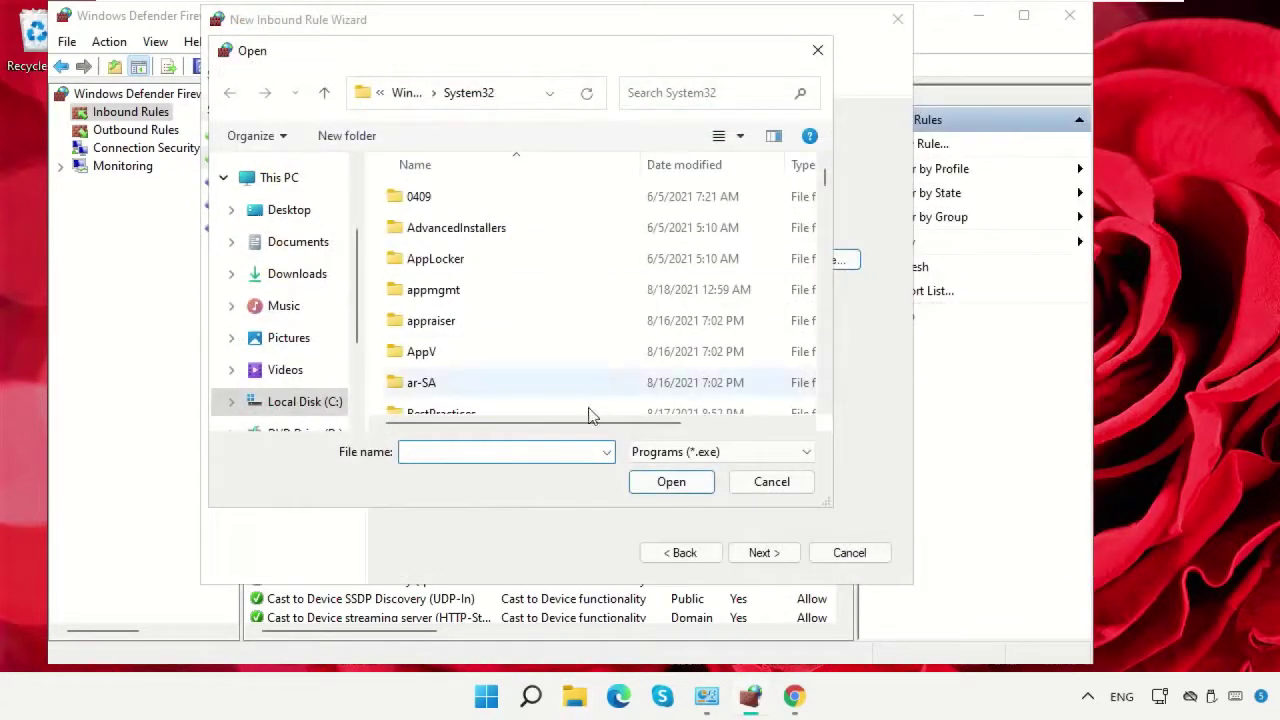
# - Go to the copied folder path in the file dialog and set Google Chrome as the inbound rule's program
pyautogui.click(519, 90)
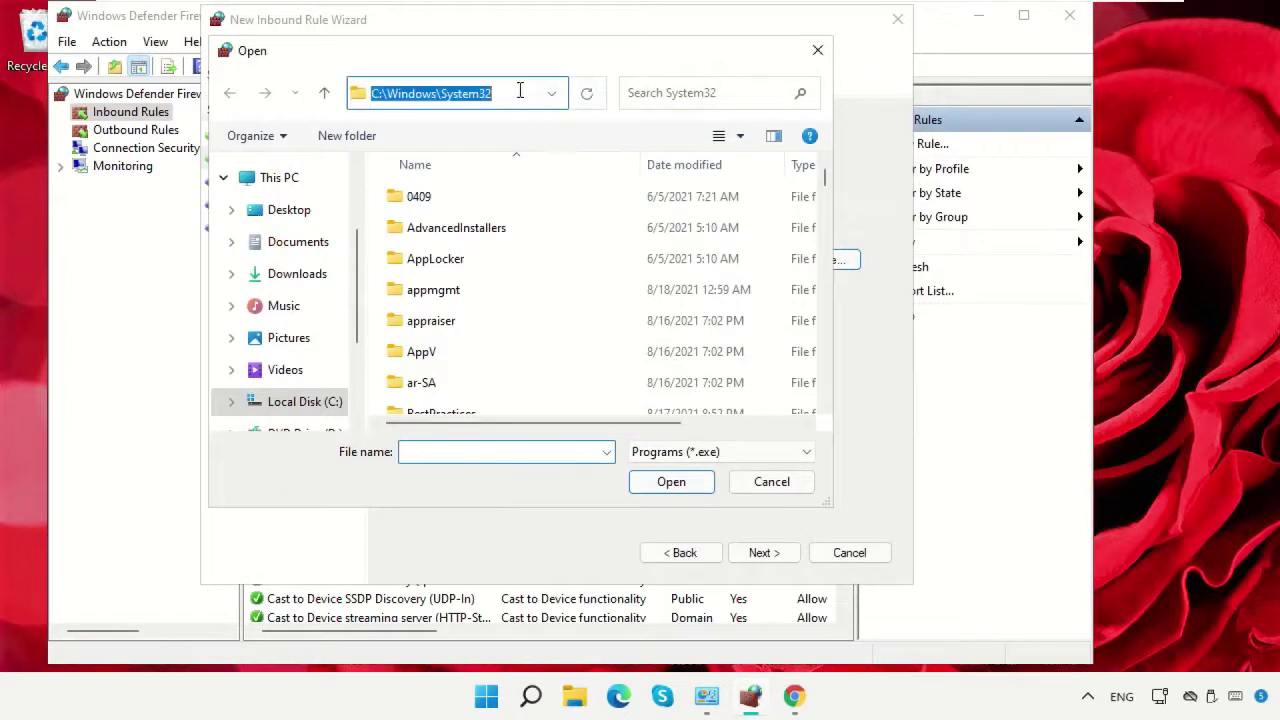
pyautogui.hotkey('ctrl', 'v')
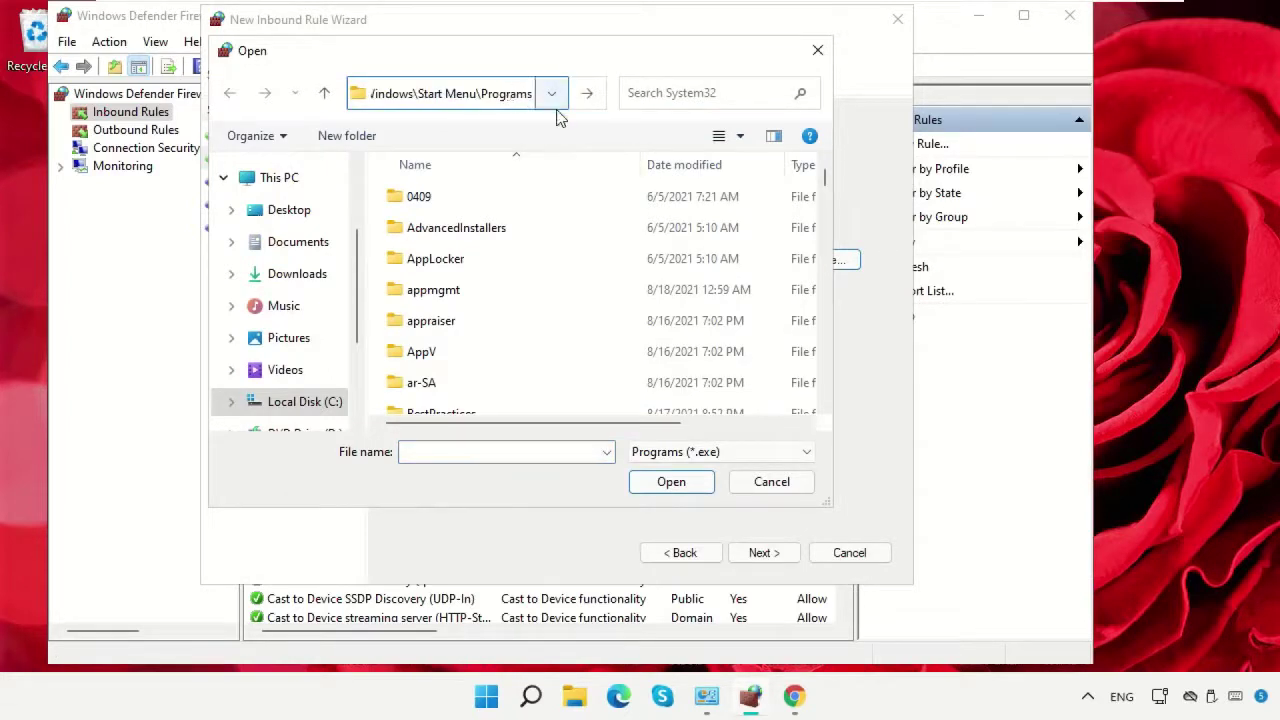
pyautogui.click(601, 100)
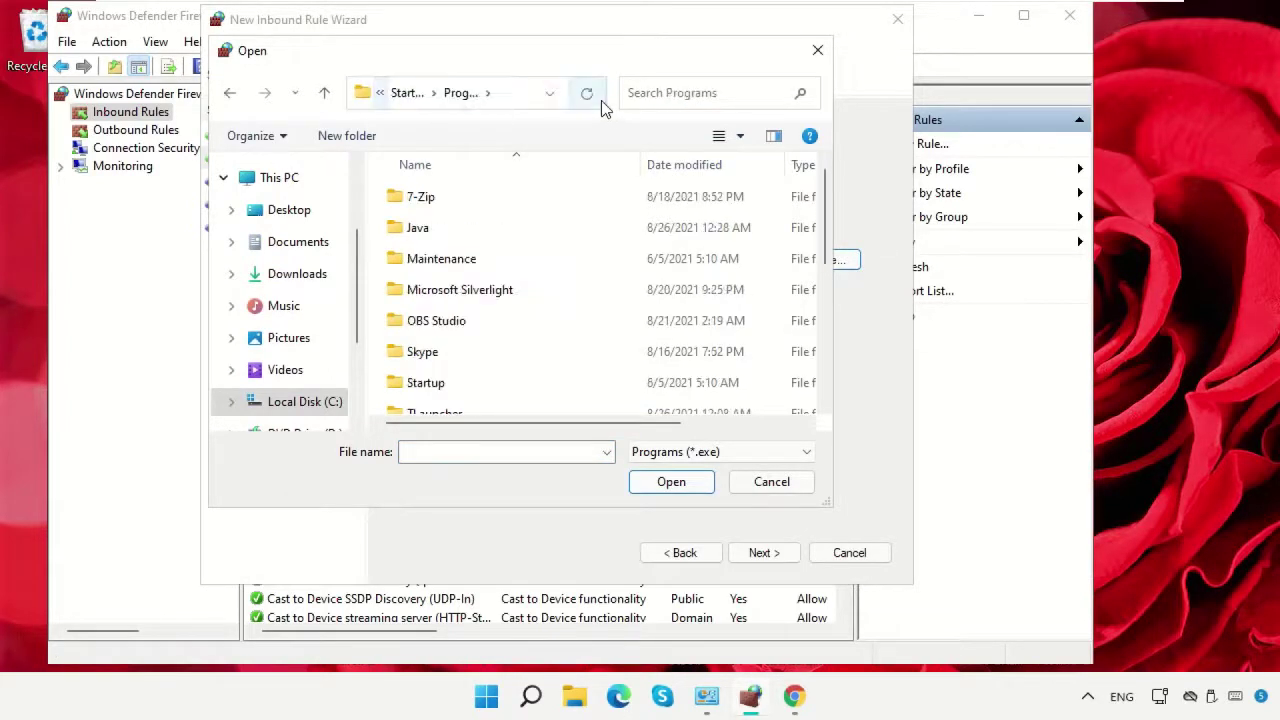
pyautogui.scroll(-4, 614, 254)
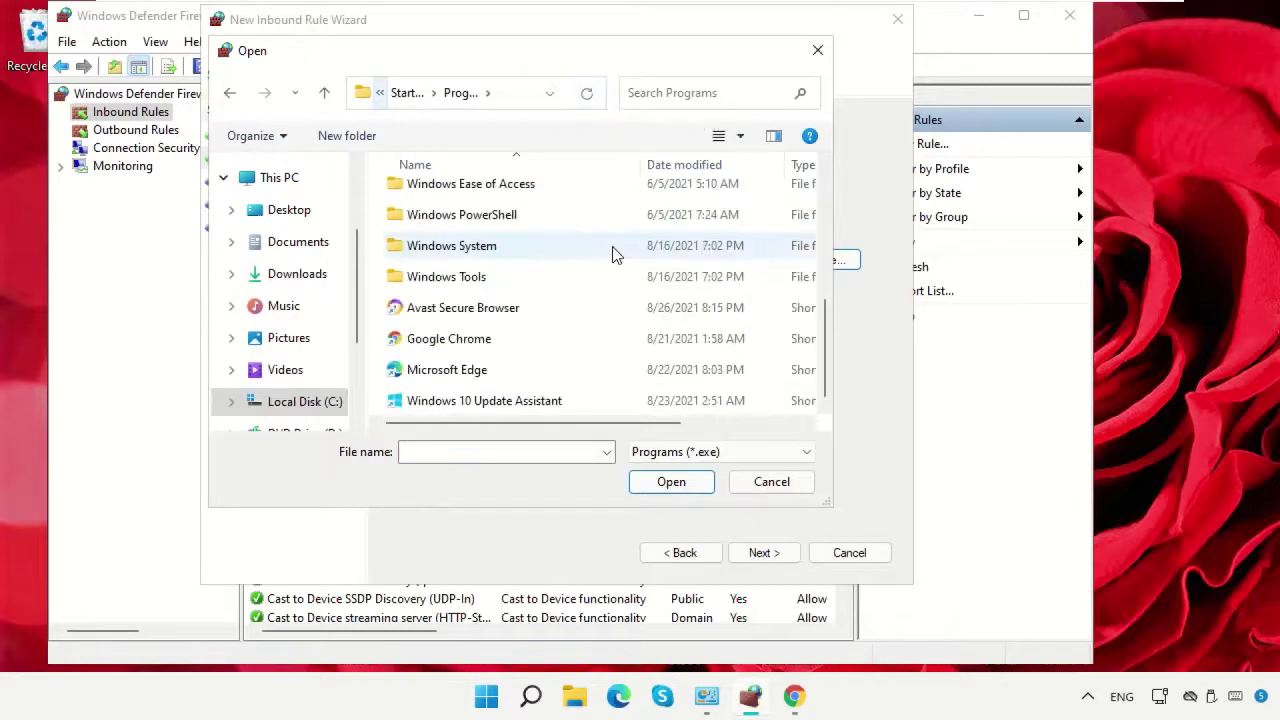
pyautogui.click(566, 345)
pyautogui.click(690, 486)
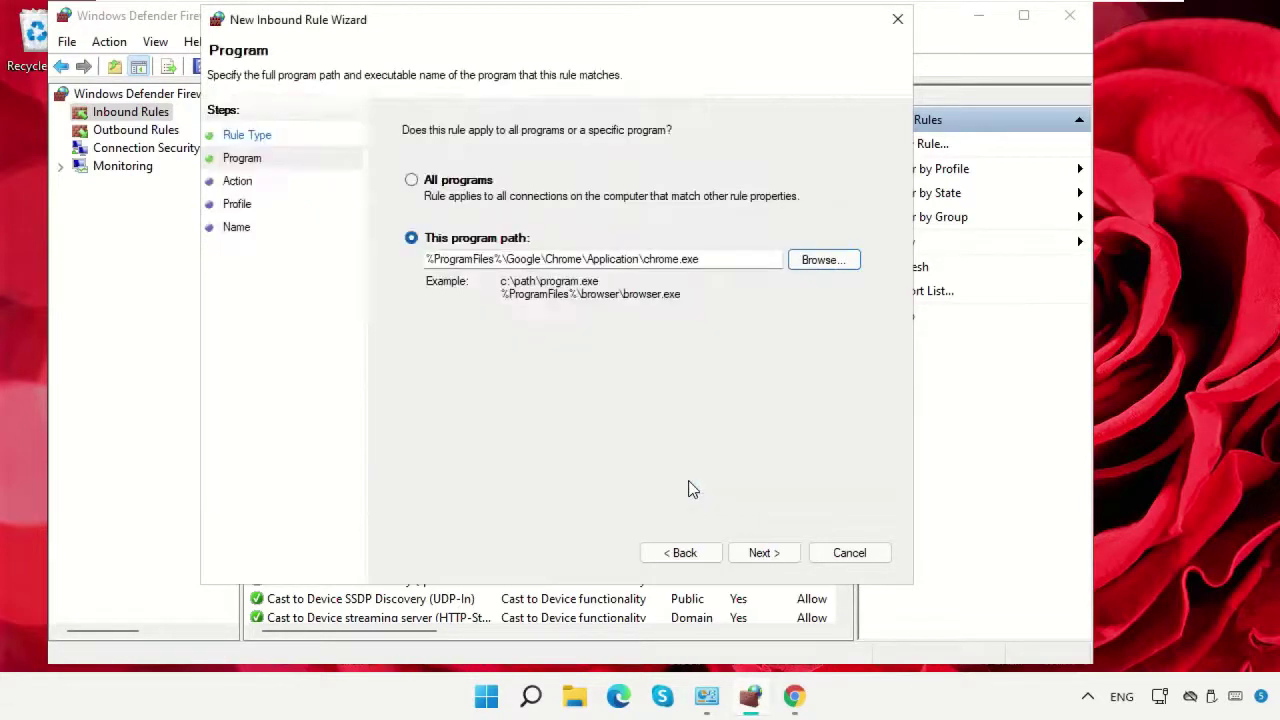
pyautogui.click(764, 553)
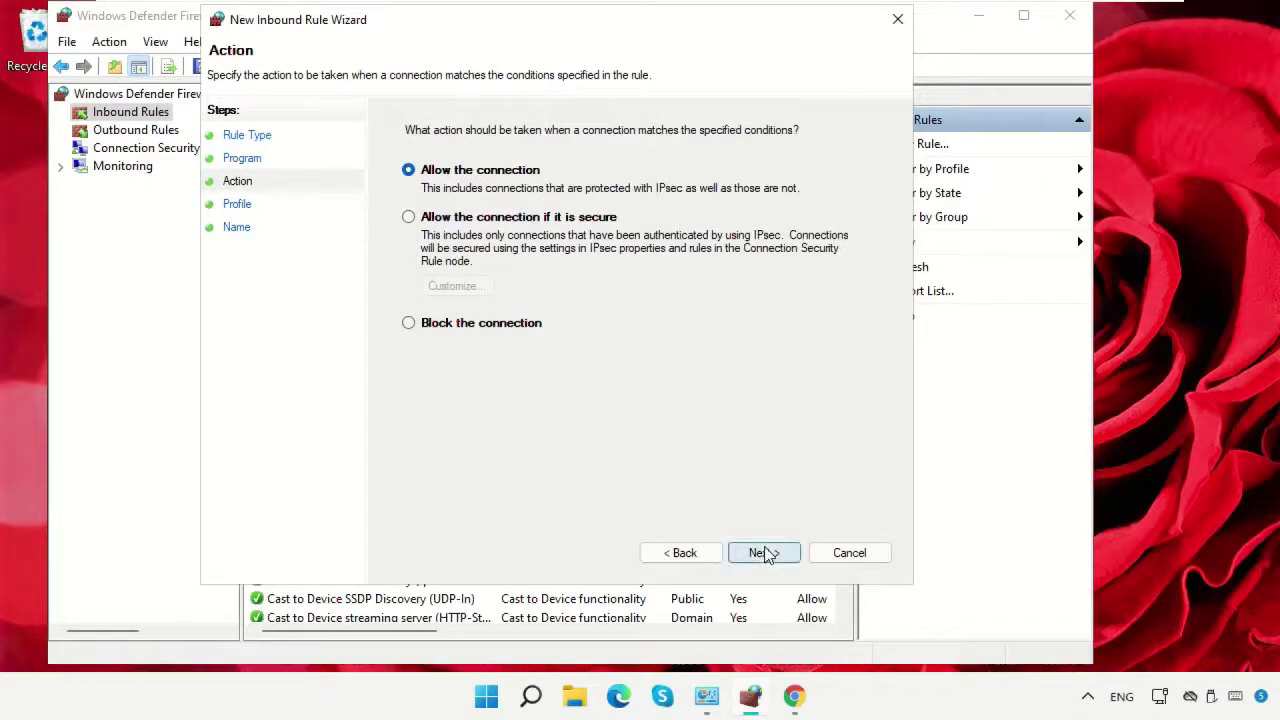
# - Set the inbound rule to block the connection on Domain, Private and Public profiles, and create it with the name Chrome
pyautogui.click(410, 330)
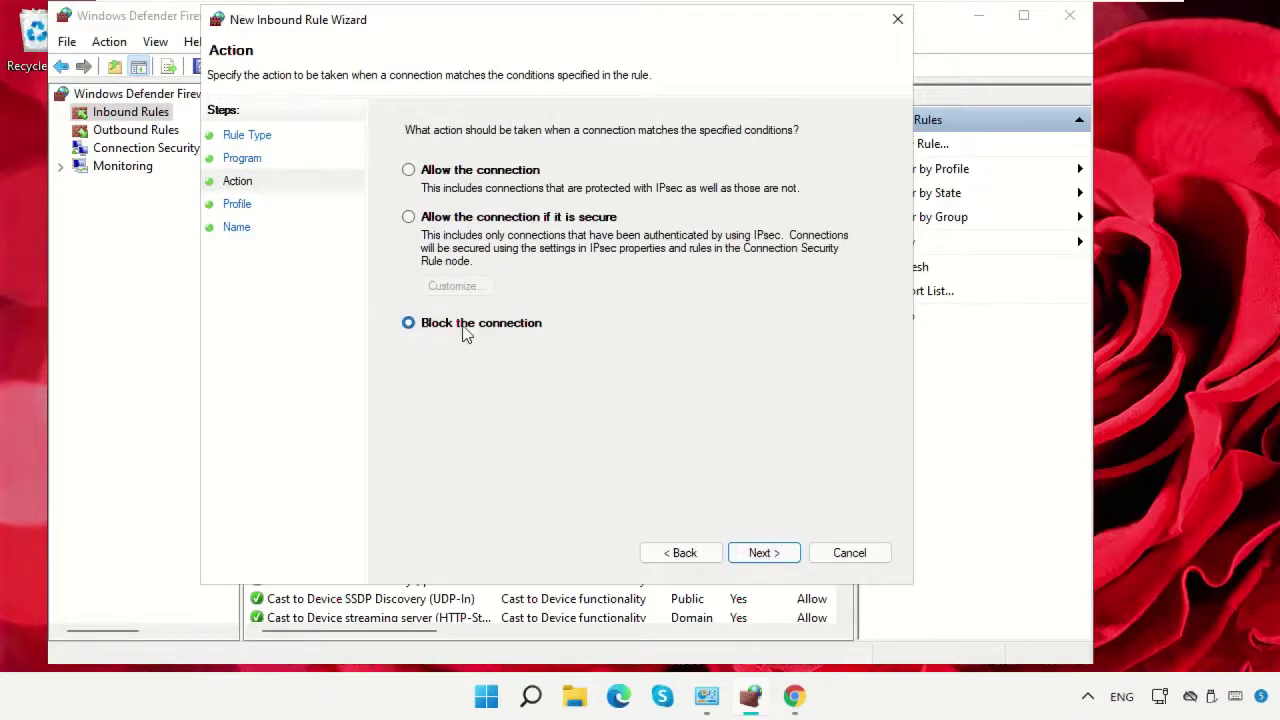
pyautogui.click(762, 553)
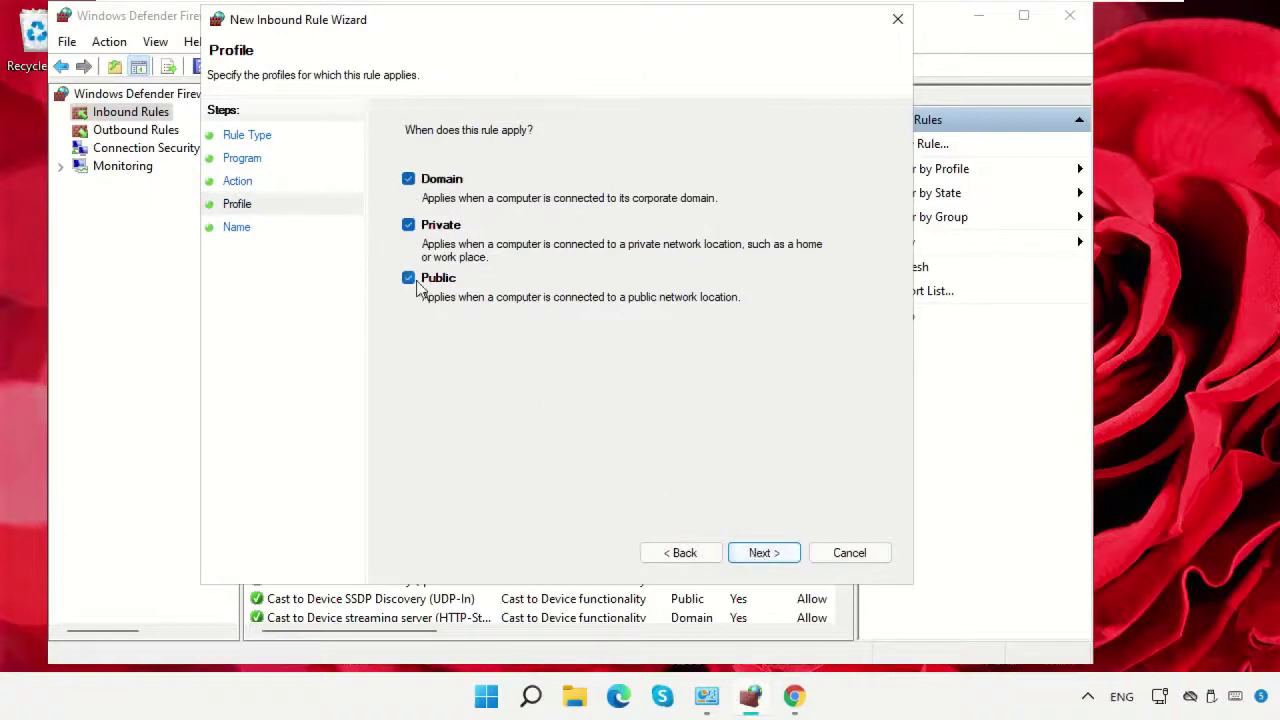
pyautogui.click(766, 556)
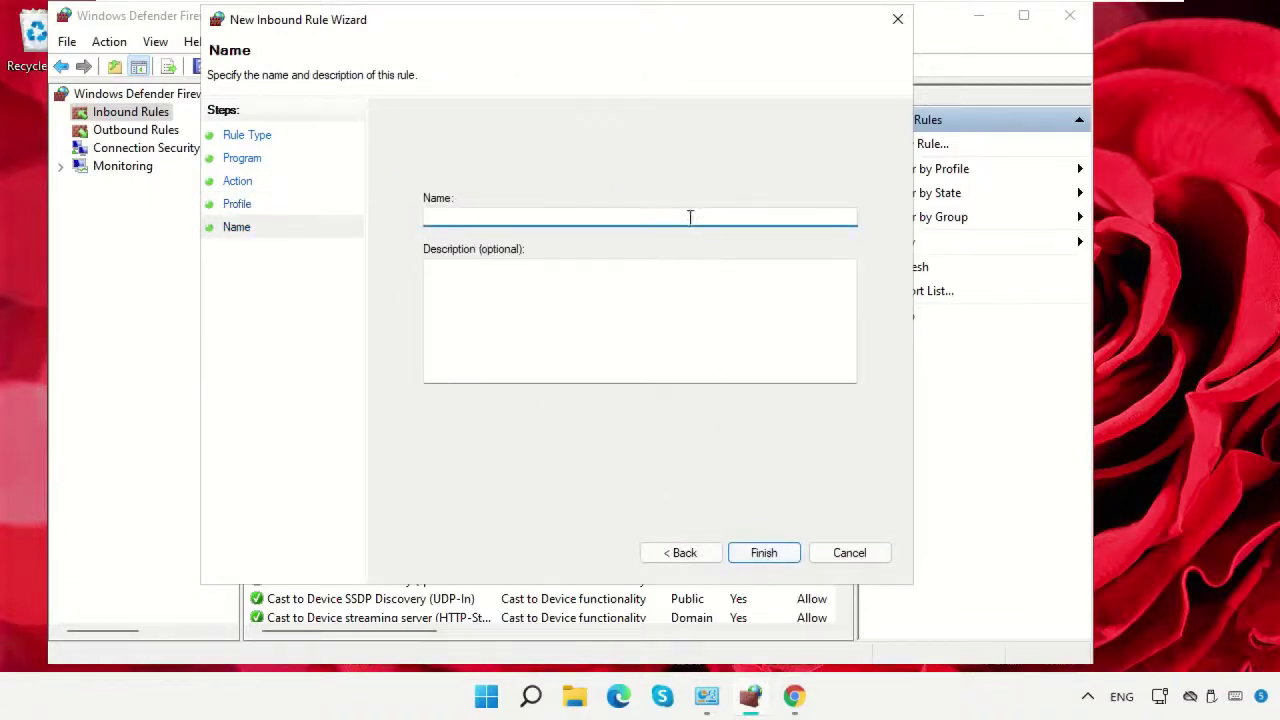
pyautogui.write('Chrome')
pyautogui.click(766, 553)
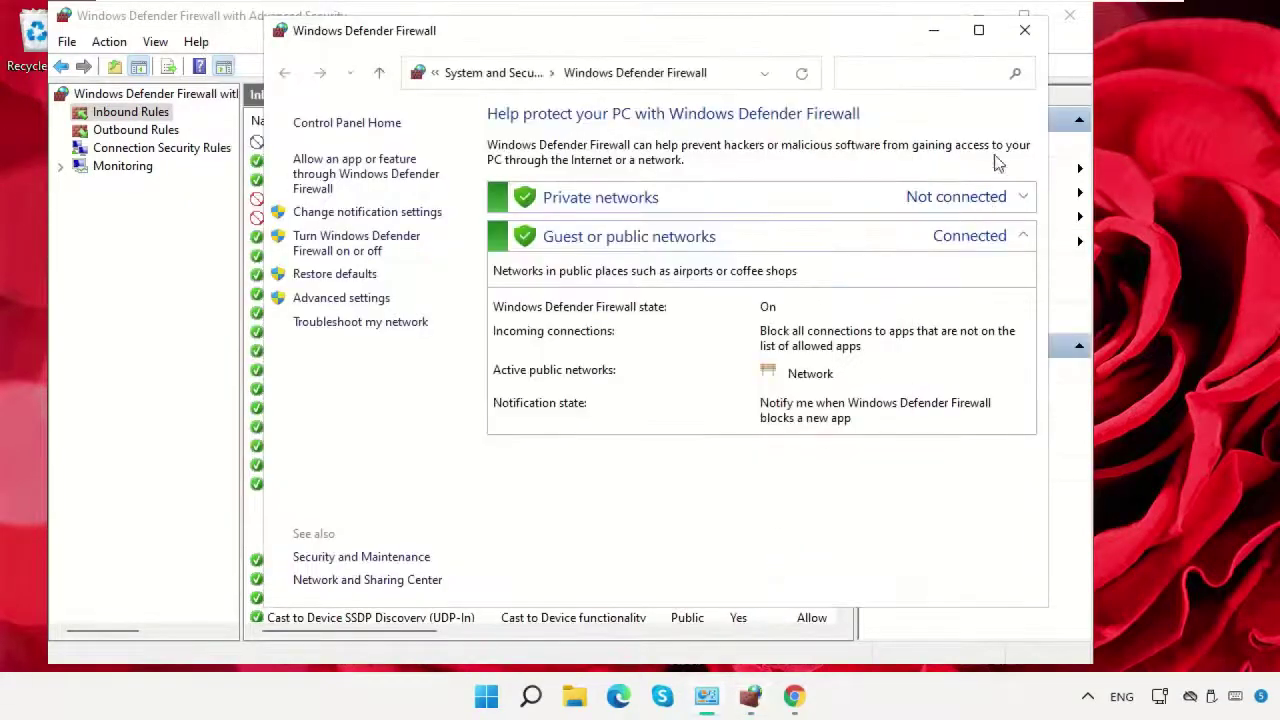
pyautogui.click(935, 32)
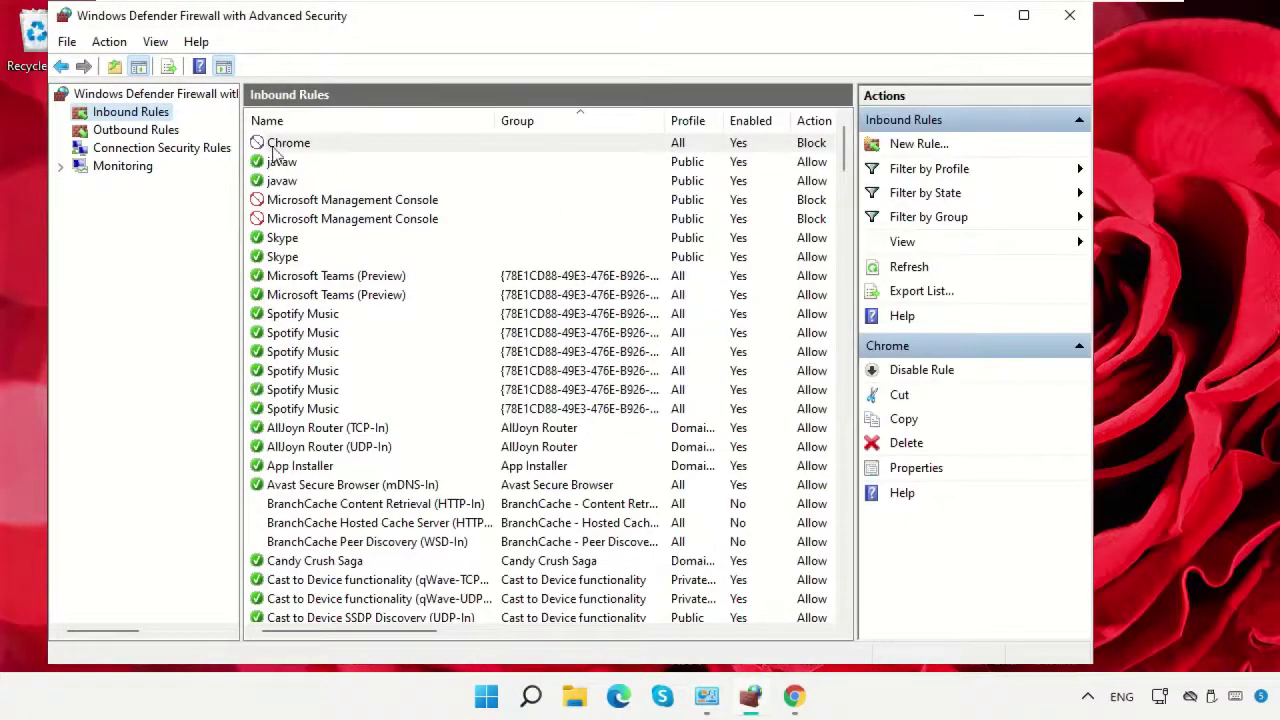
# - Start a new outbound rule of type Program and browse for the executable of a specific program path
pyautogui.click(117, 136)
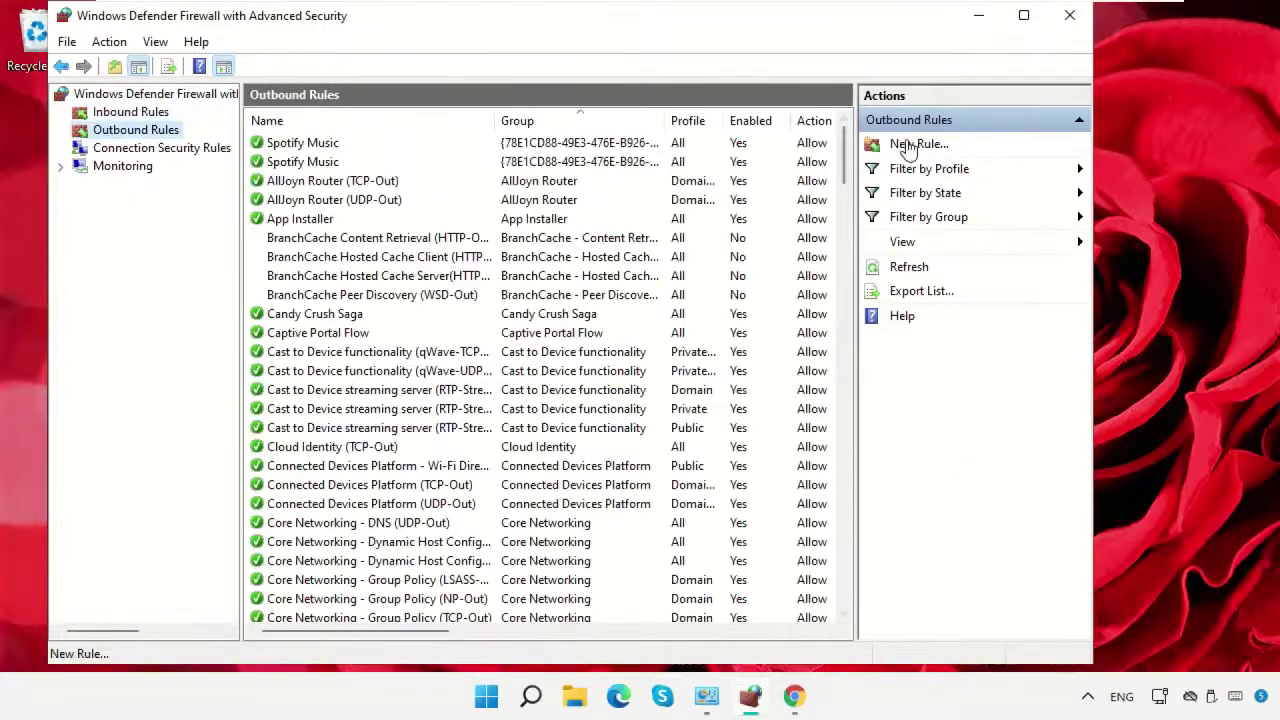
pyautogui.click(910, 145)
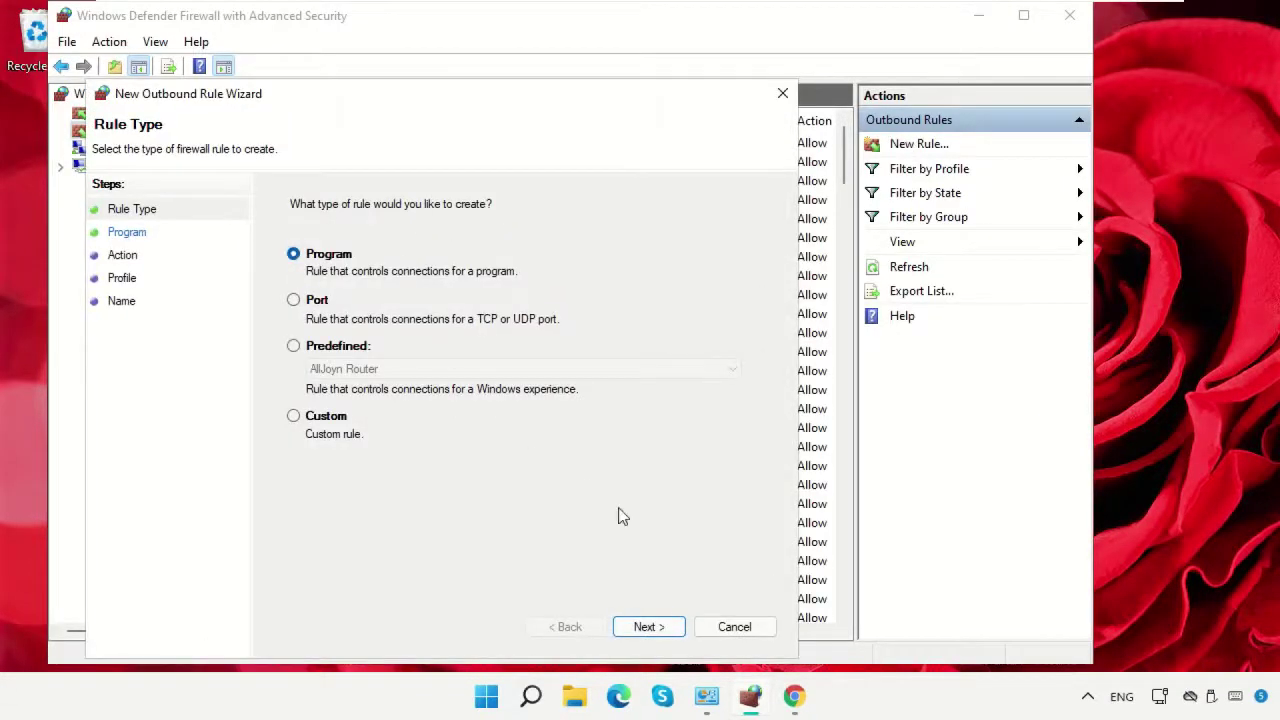
pyautogui.click(648, 626)
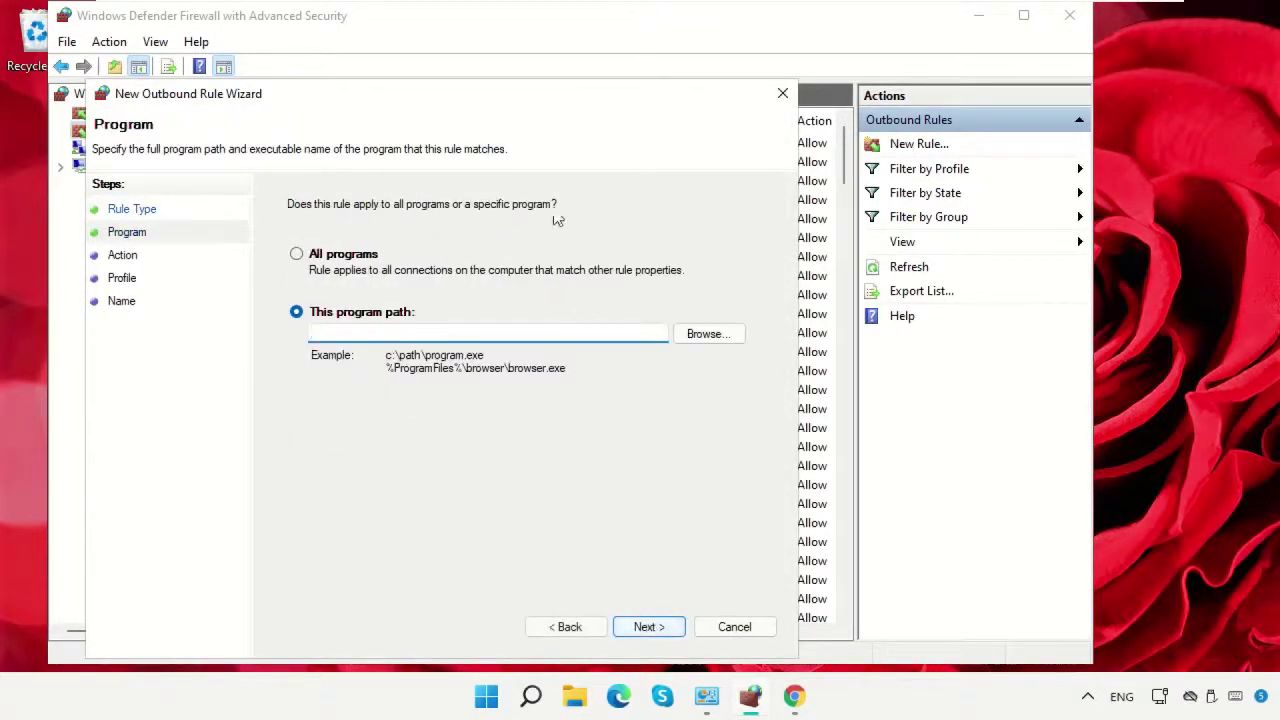
pyautogui.moveTo(531, 114); pyautogui.dragTo(668, 43)
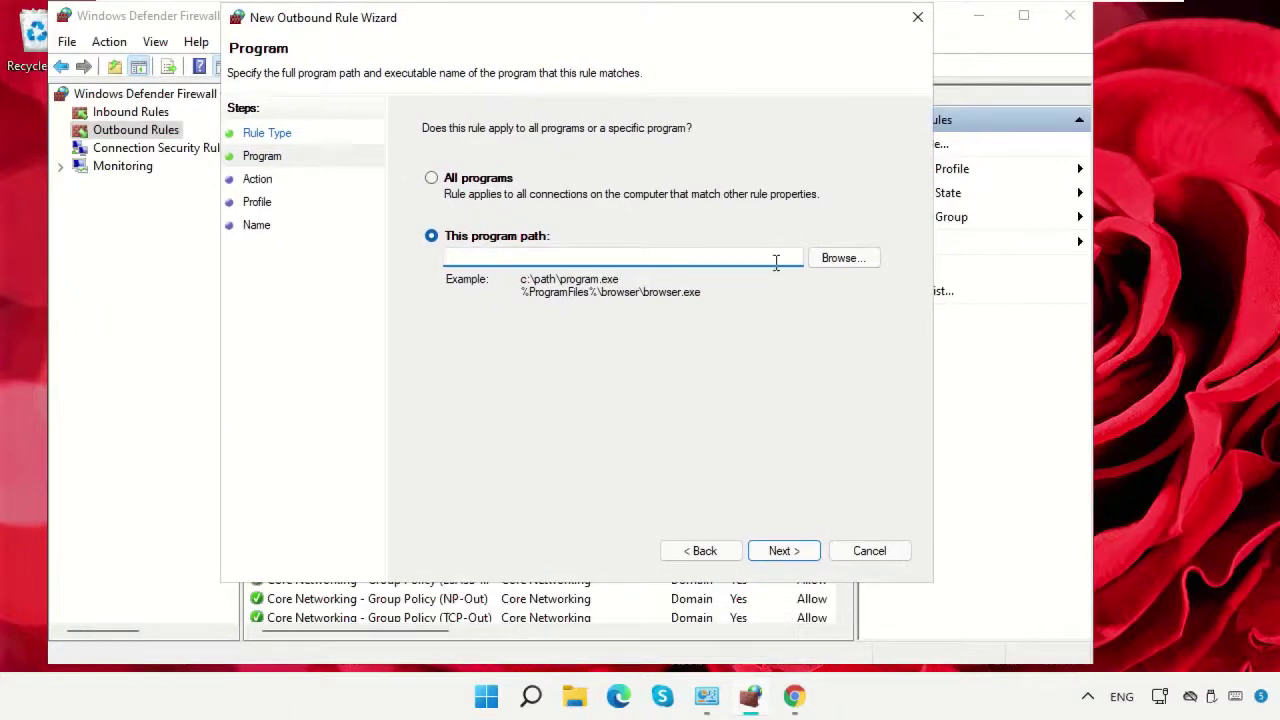
pyautogui.click(830, 268)
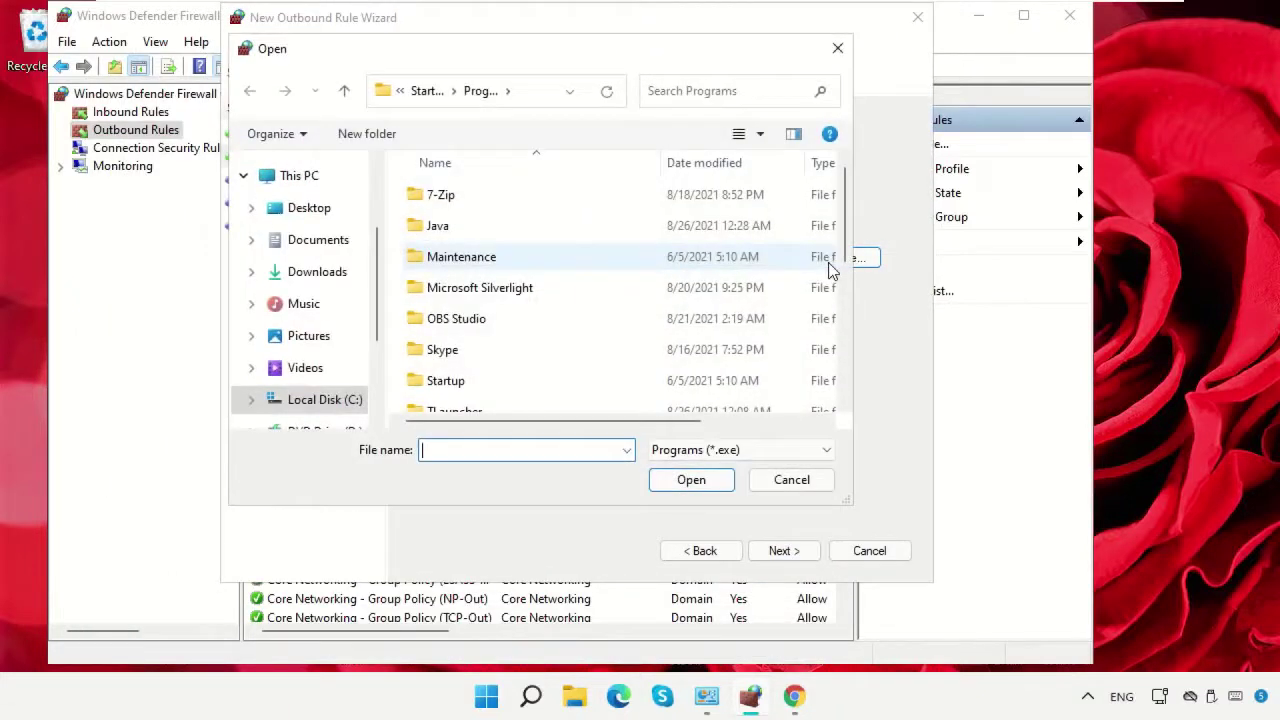
# - Pick Google Chrome from the Start Menu Programs folder as the outbound rule's program and accept the path
pyautogui.click(531, 92)
pyautogui.click(571, 91)
pyautogui.click(545, 91)
pyautogui.scroll(-5, 780, 250)
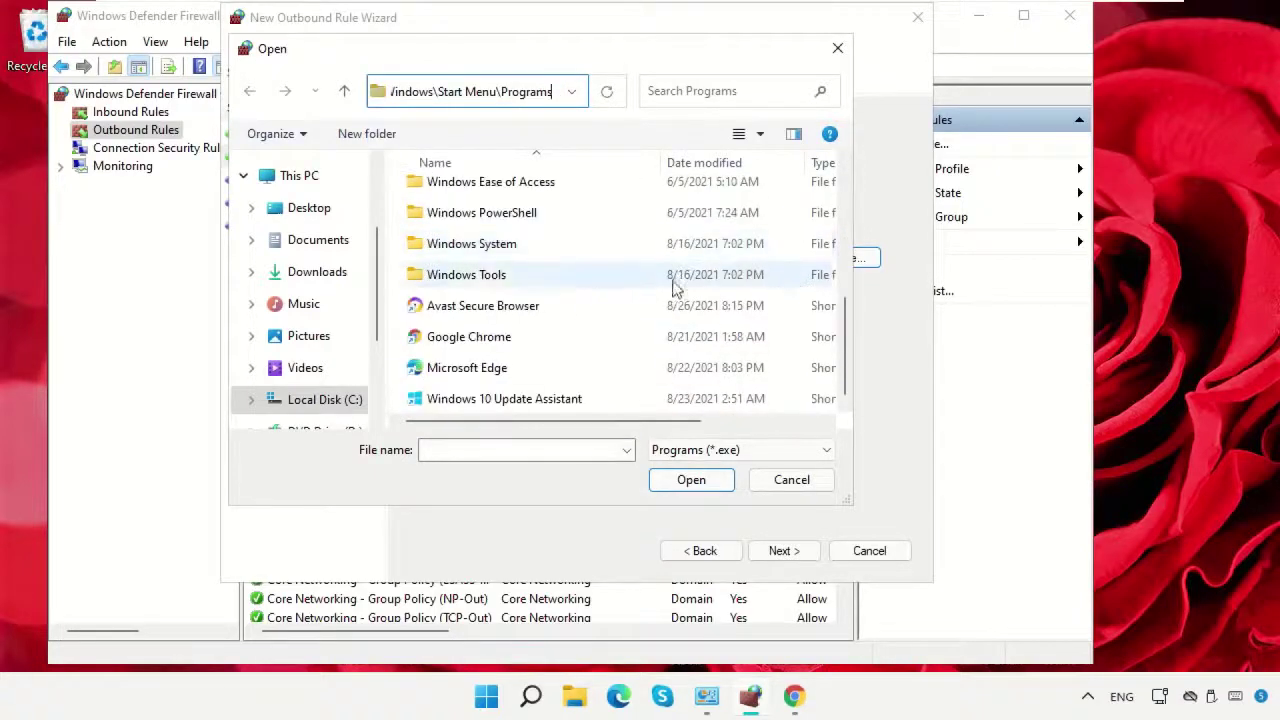
pyautogui.click(660, 337)
pyautogui.click(703, 479)
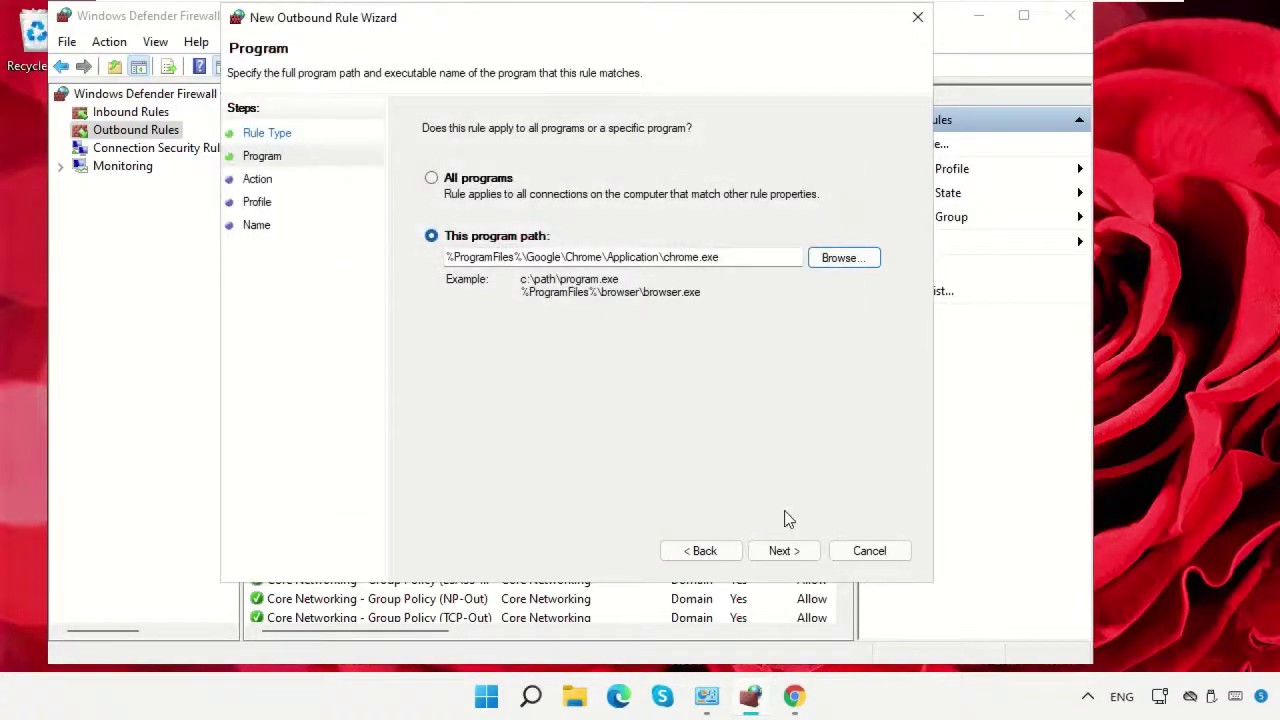
pyautogui.click(786, 555)
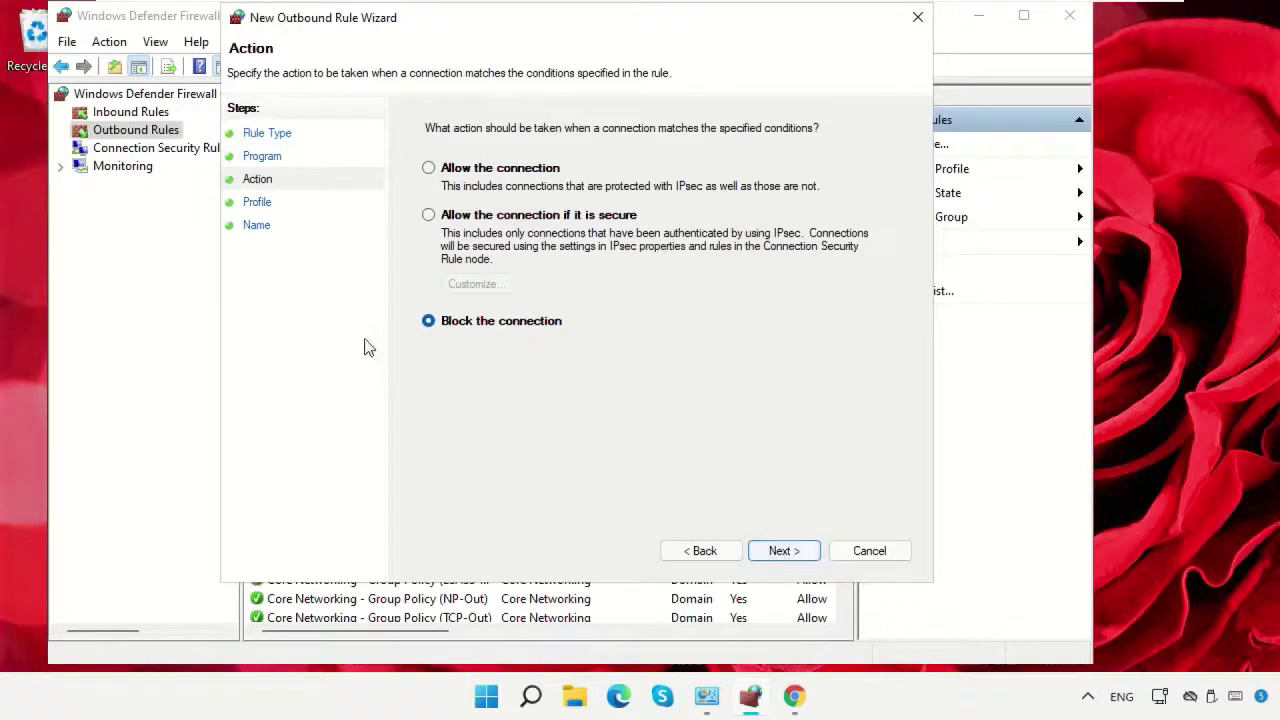
# - Keep the outbound rule blocking the connection on all profiles and create it with the name Chrome
pyautogui.click(797, 551)
pyautogui.click(795, 551)
pyautogui.write('Chrome')
pyautogui.click(802, 551)
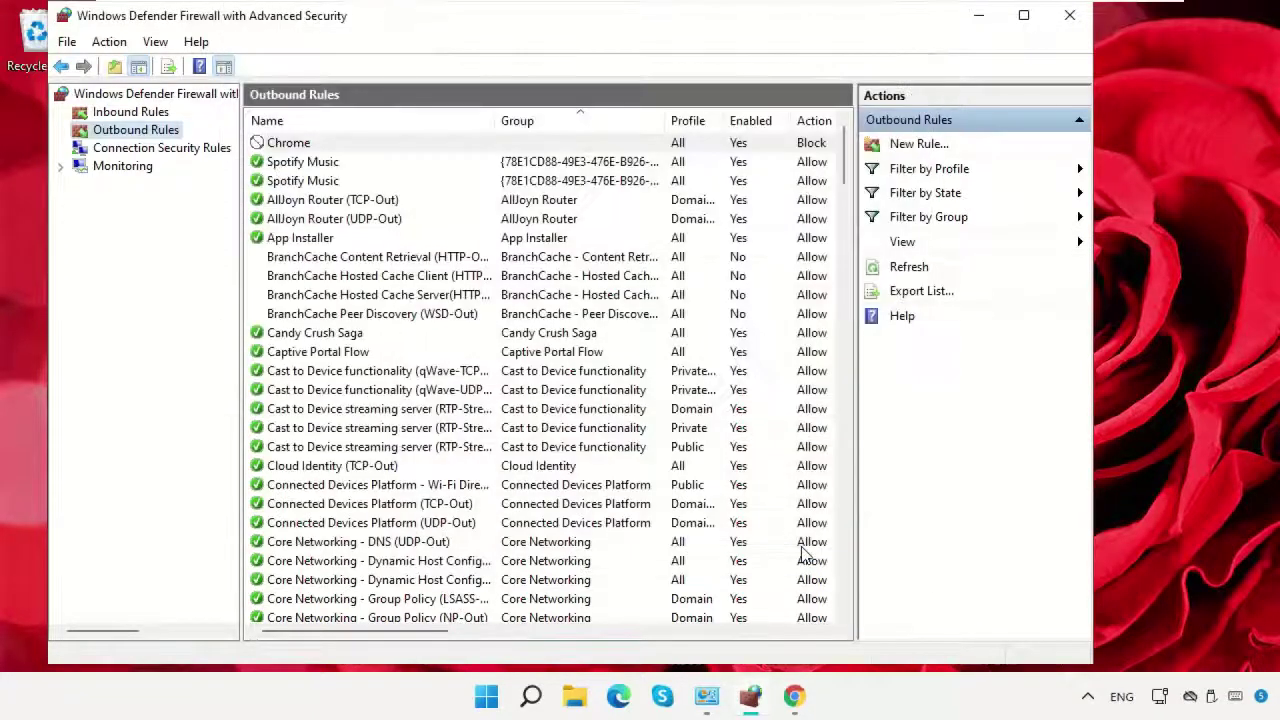
# - Check the Chrome rule in the outbound and inbound rule lists
pyautogui.click(298, 150)
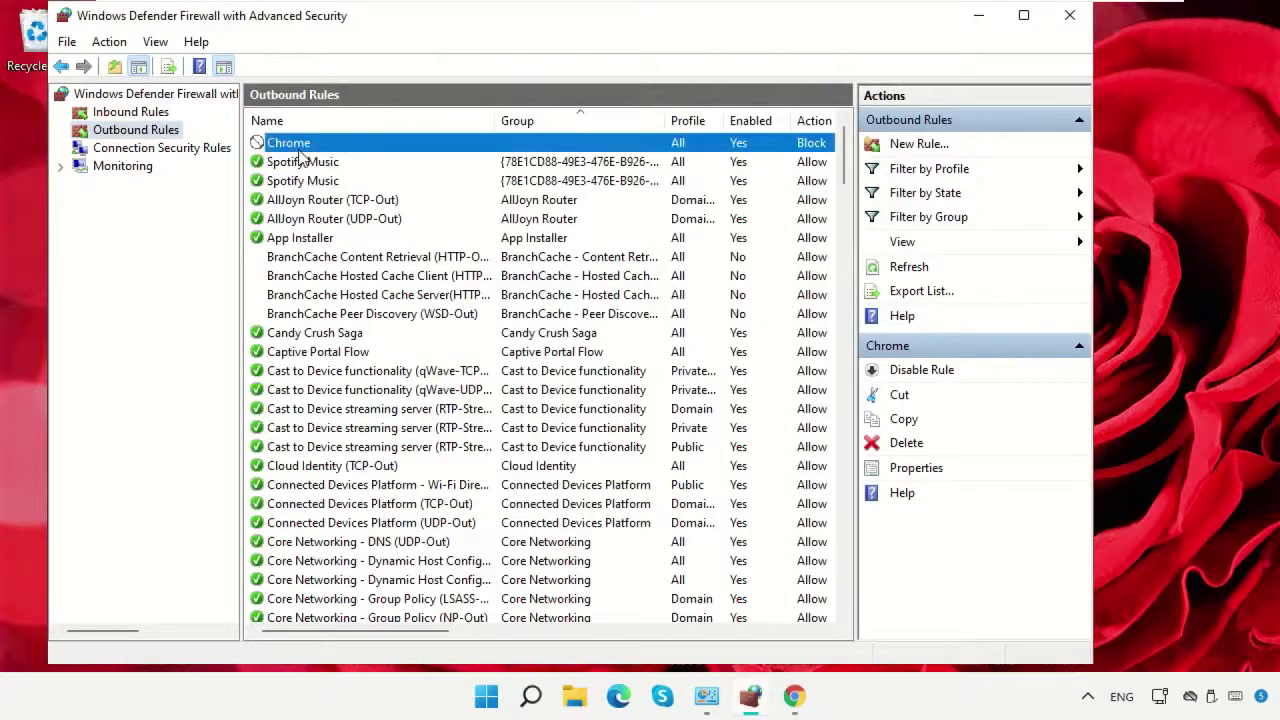
pyautogui.click(150, 114)
pyautogui.click(296, 144)
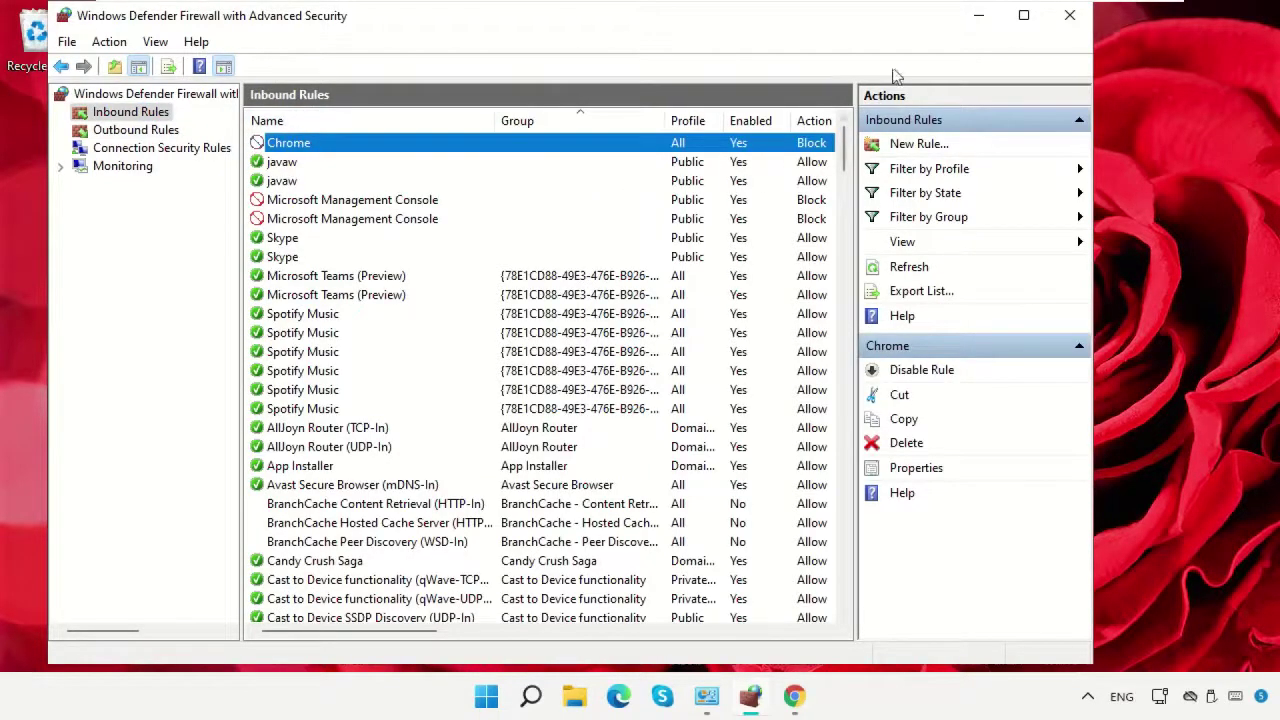
pyautogui.click(976, 20)
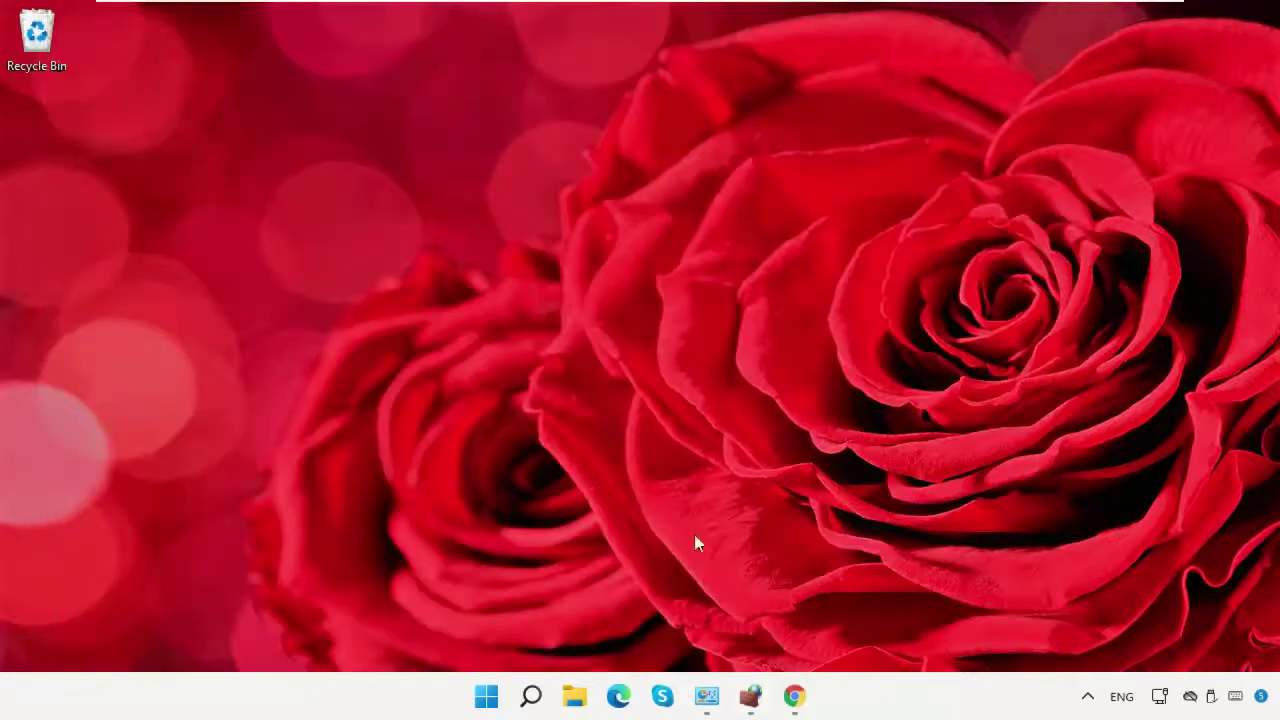
pyautogui.click(794, 696)
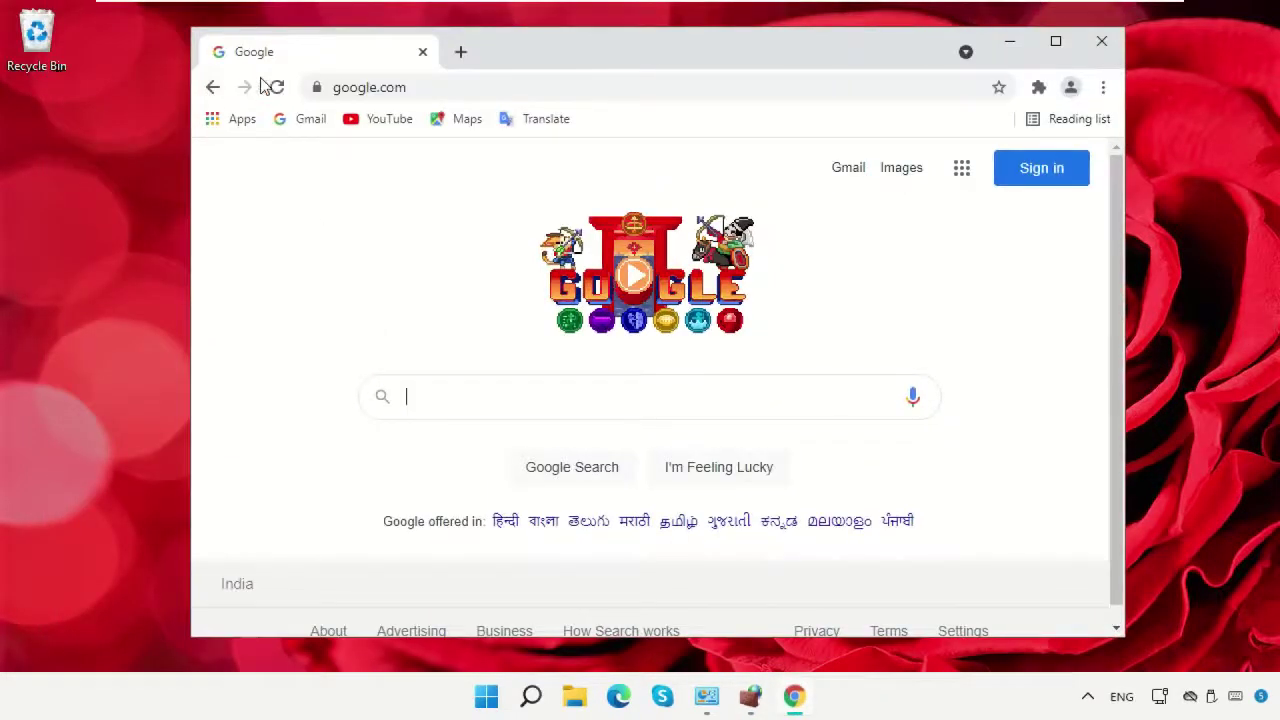
pyautogui.click(277, 87)
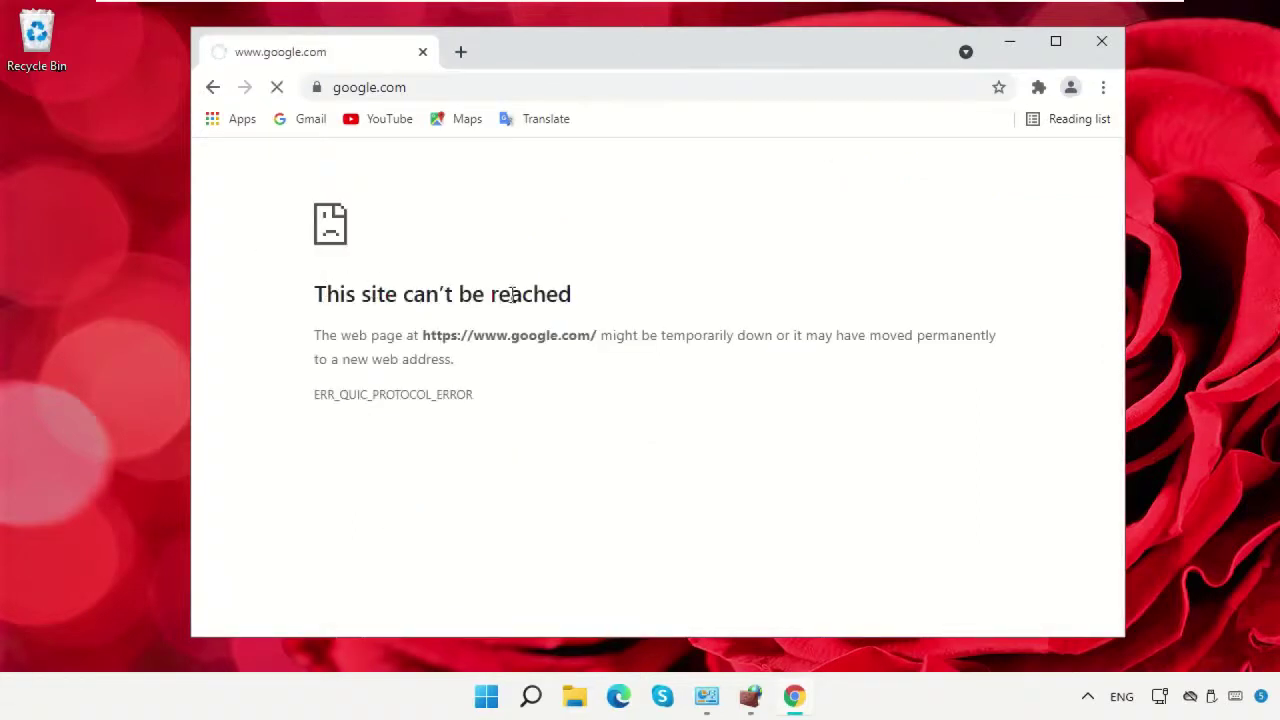
pyautogui.click(461, 53)
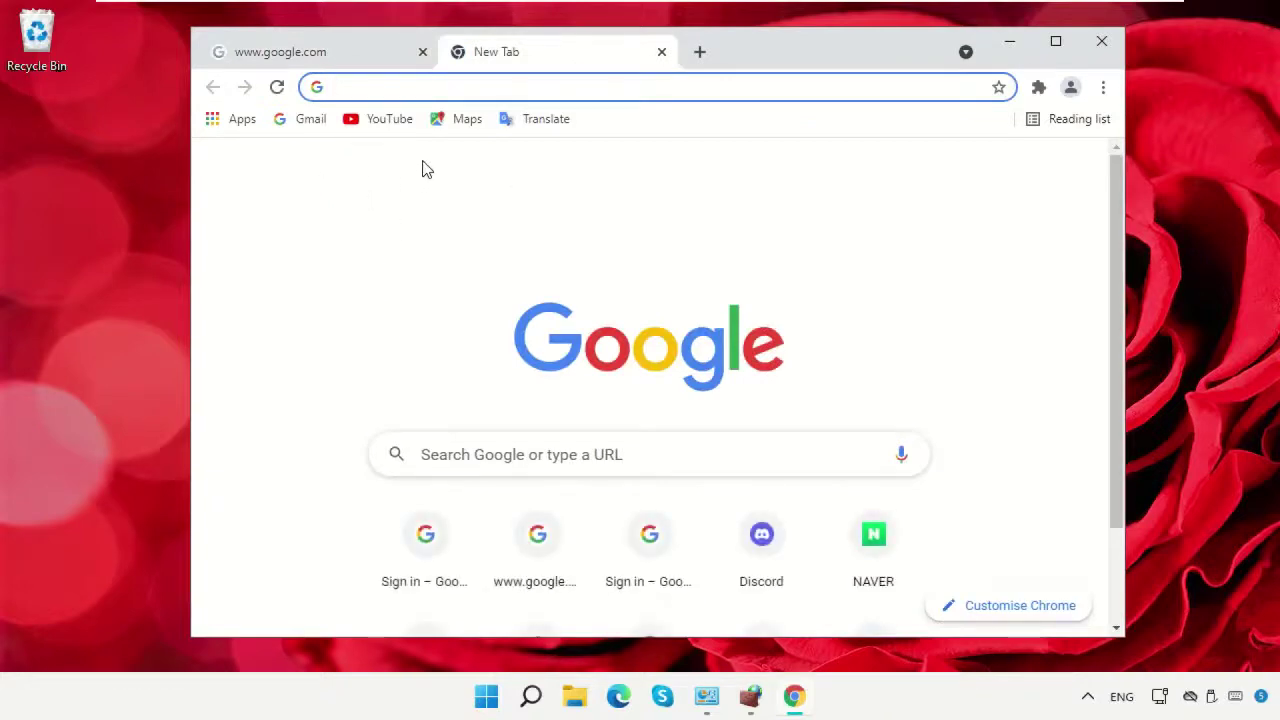
pyautogui.write('www.google.com')
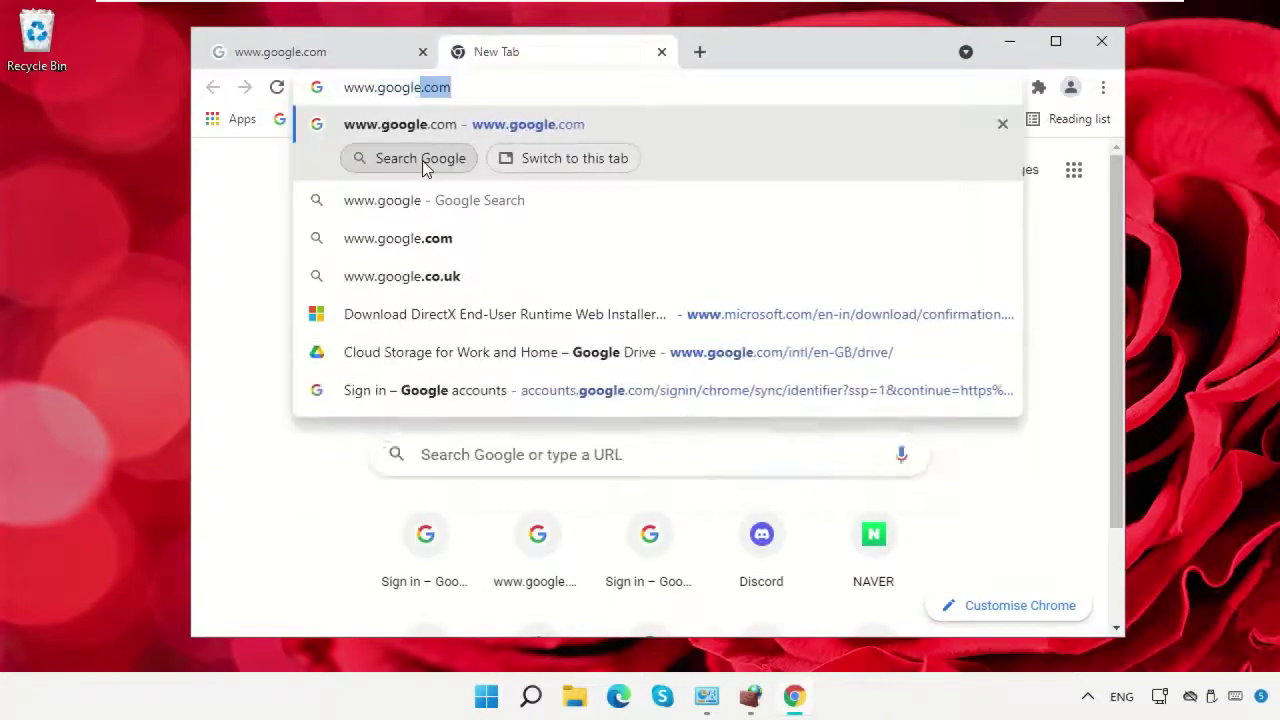
pyautogui.click(607, 124)
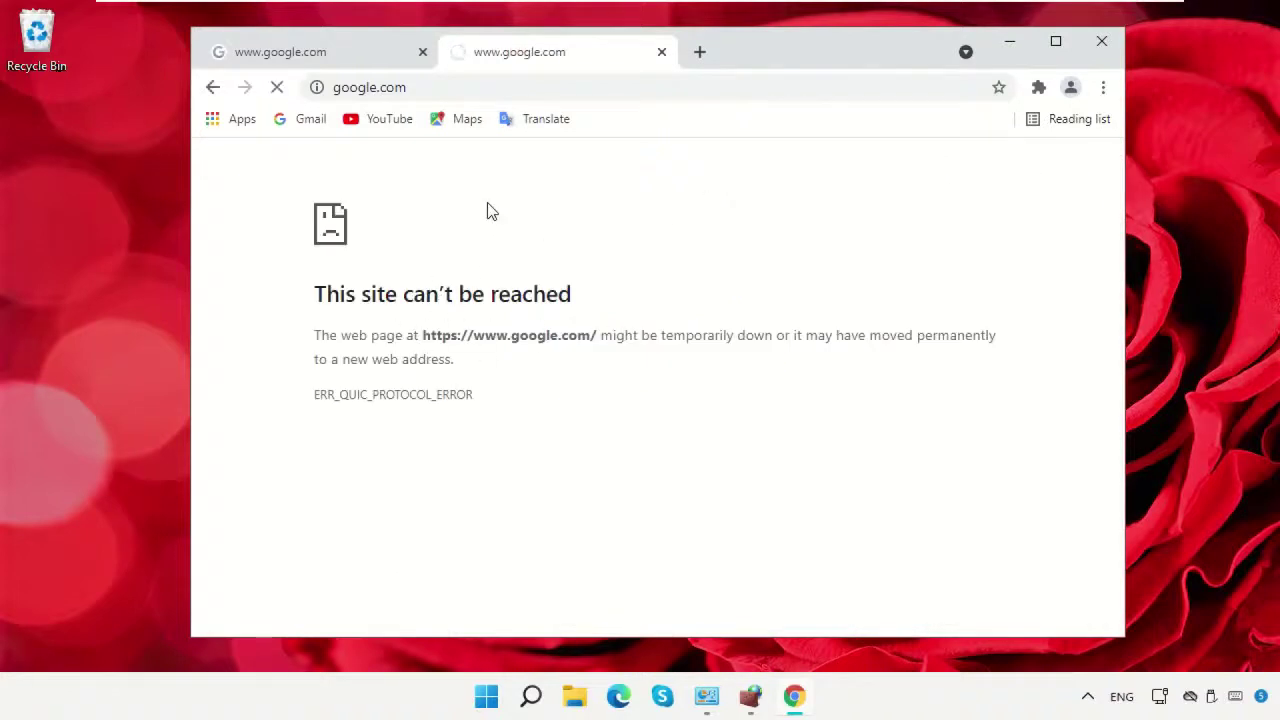
pyautogui.click(421, 54)
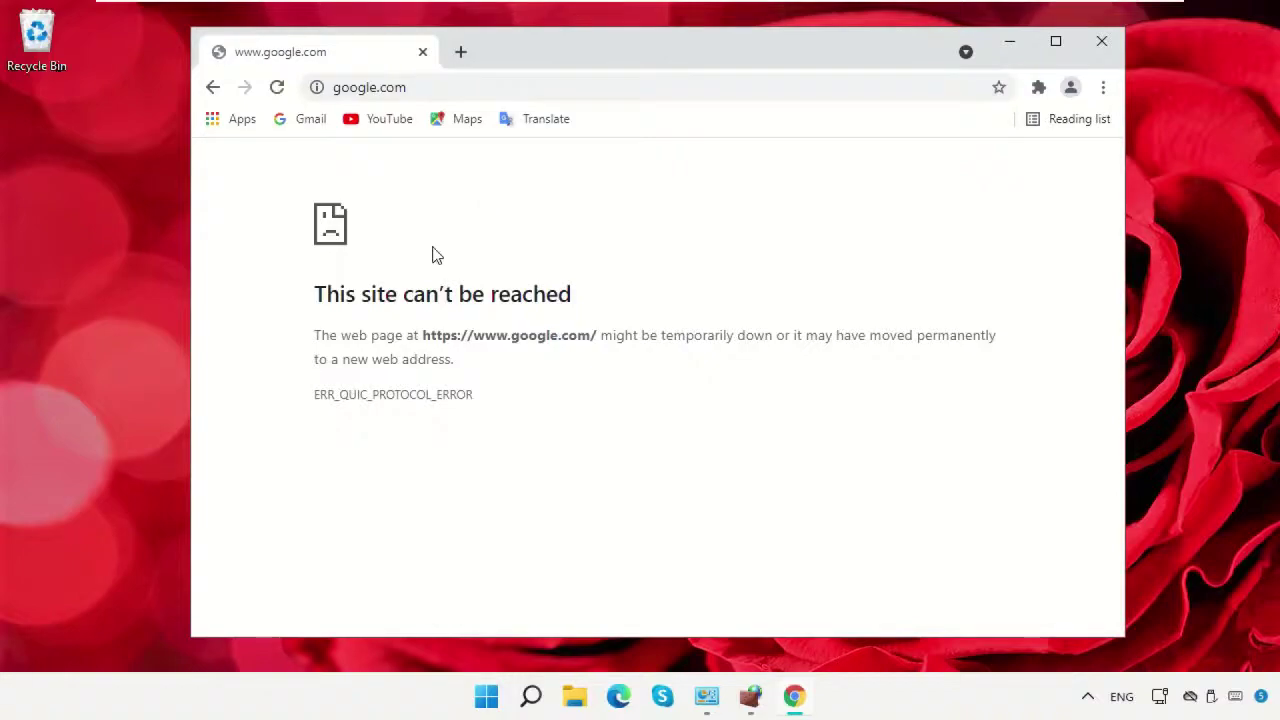
pyautogui.click(1009, 42)
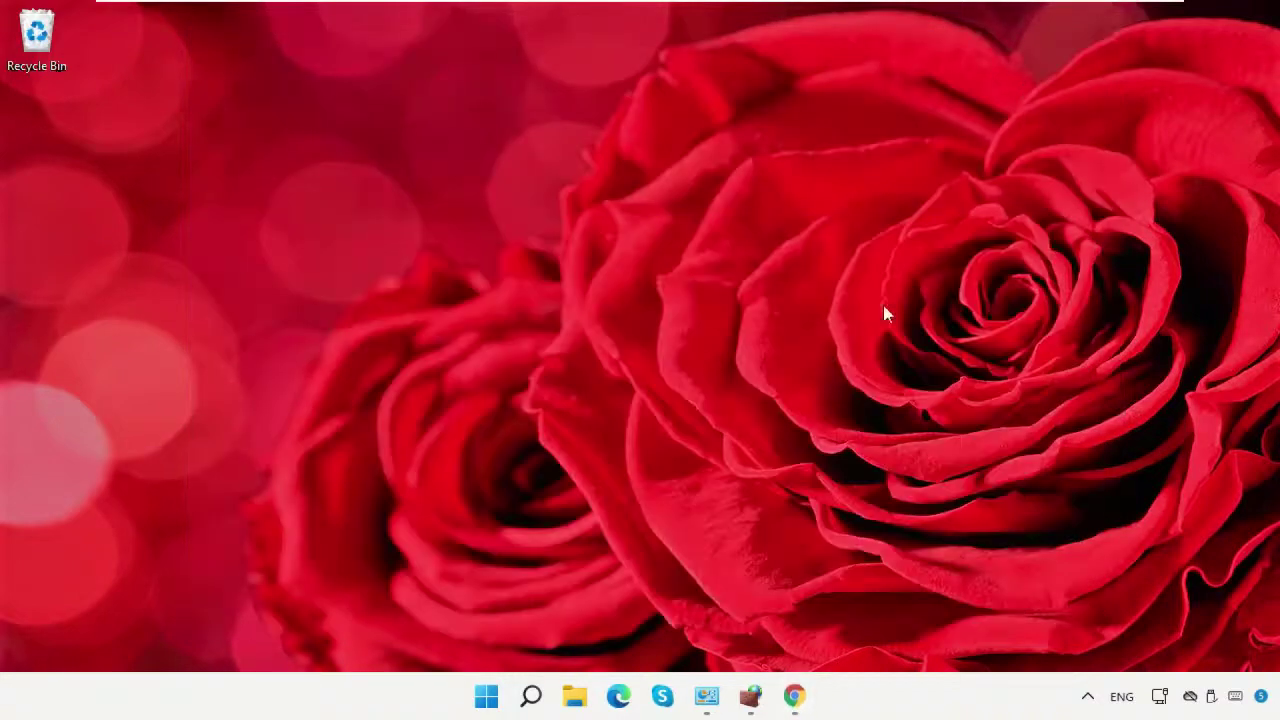
# - Switch back to Windows Defender Firewall with Advanced Security and disable the Chrome rule in both the inbound and outbound rules
pyautogui.click(708, 697)
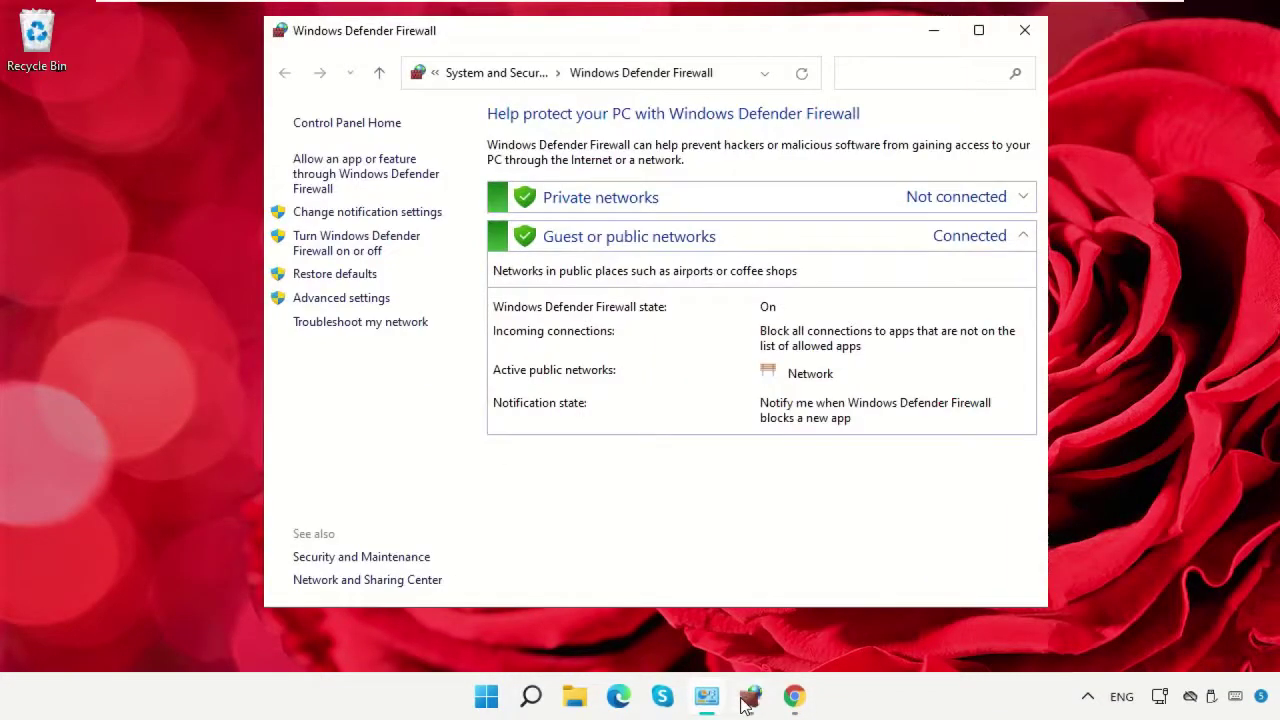
pyautogui.click(750, 697)
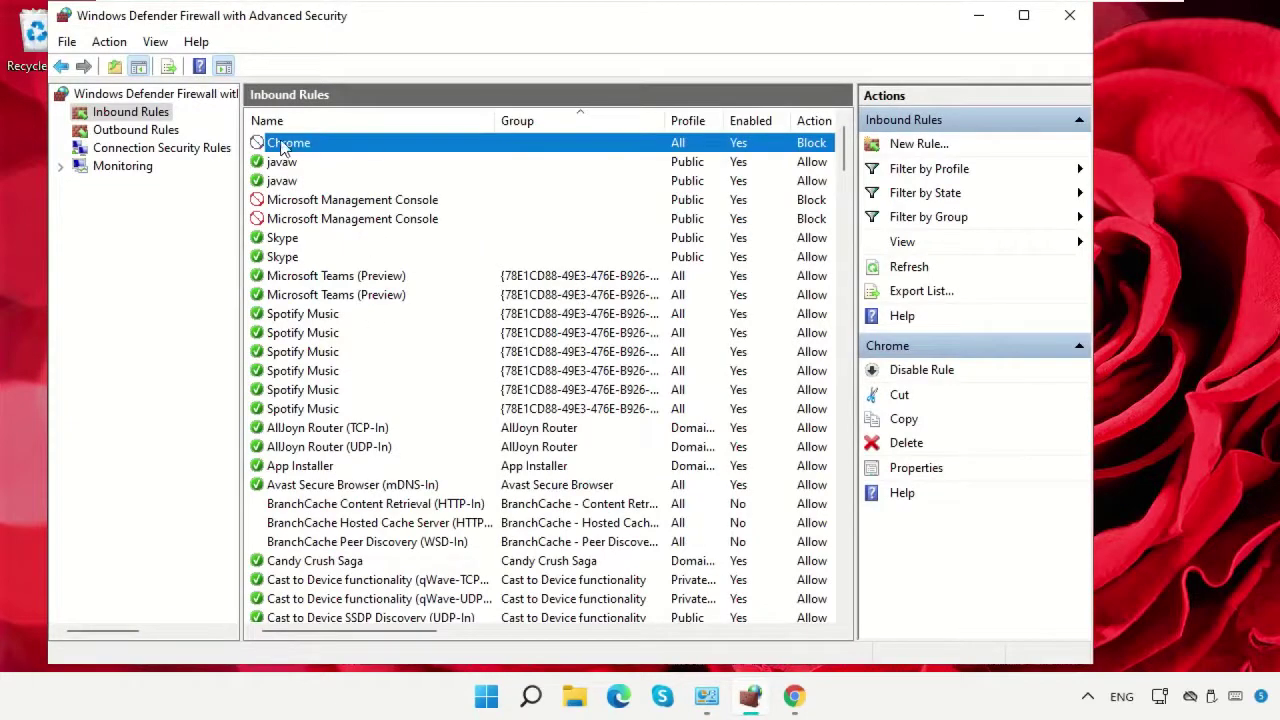
pyautogui.click(905, 370)
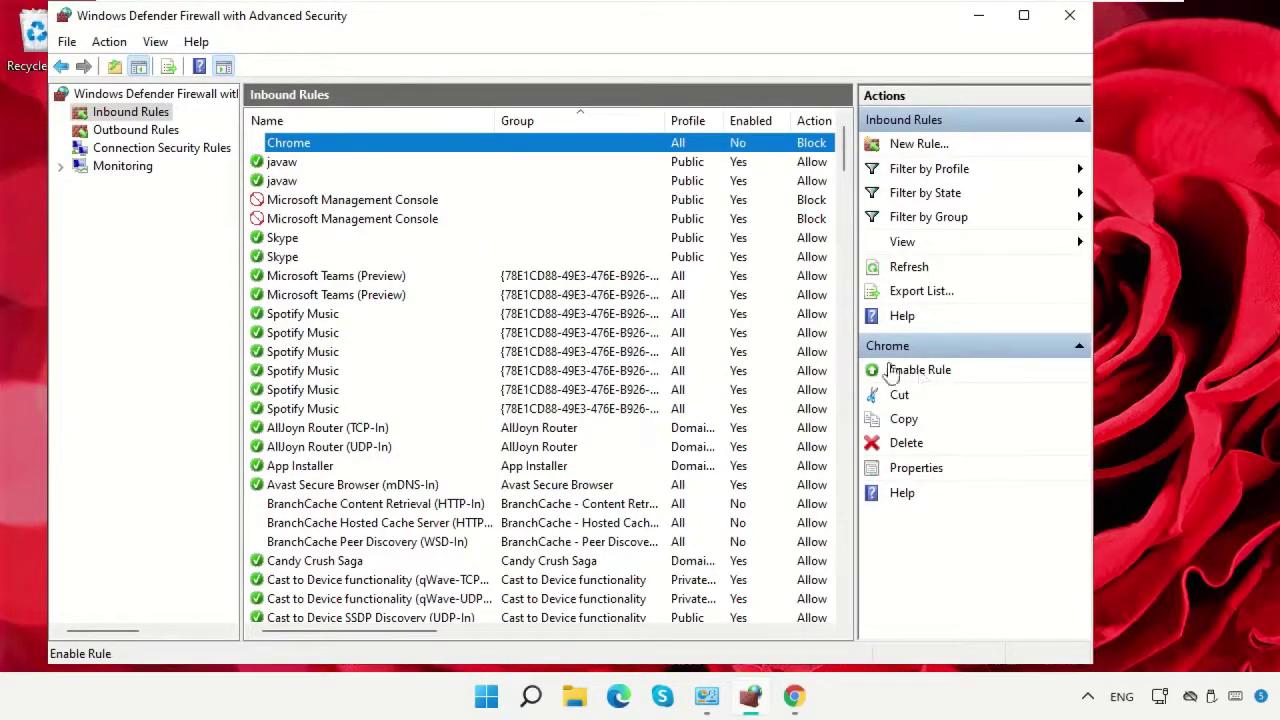
pyautogui.click(135, 130)
pyautogui.click(300, 143)
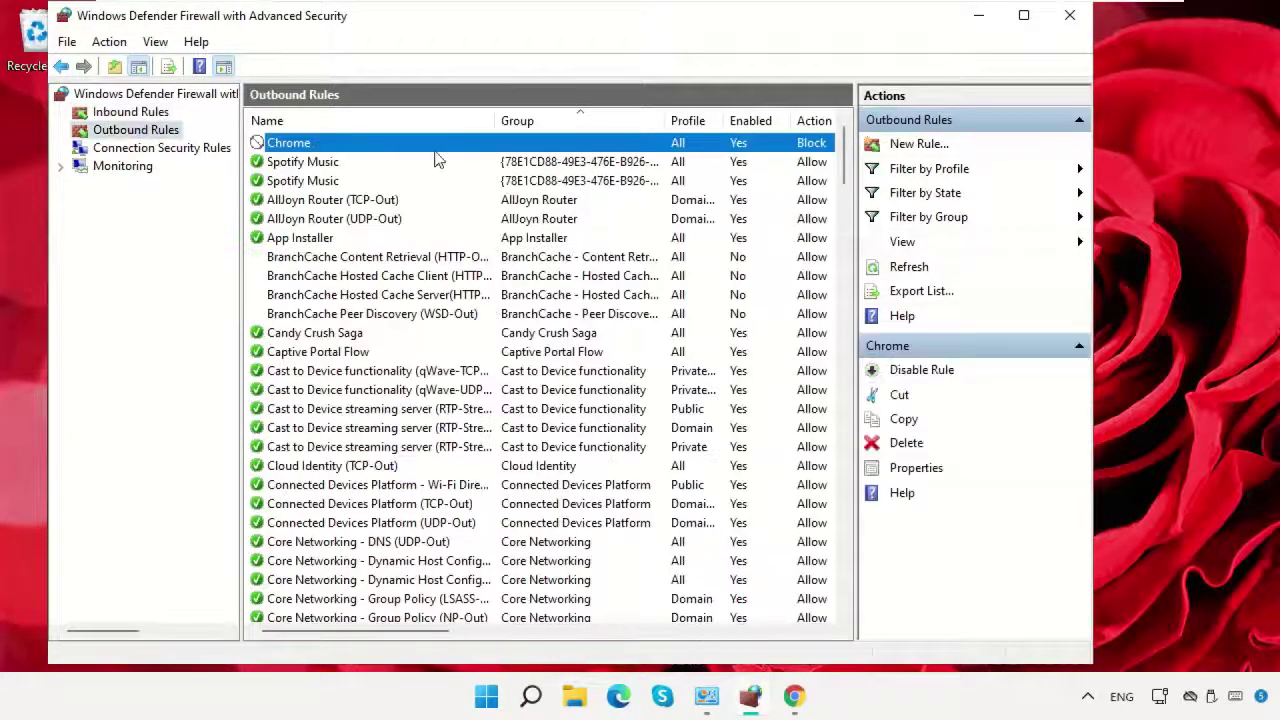
pyautogui.click(915, 372)
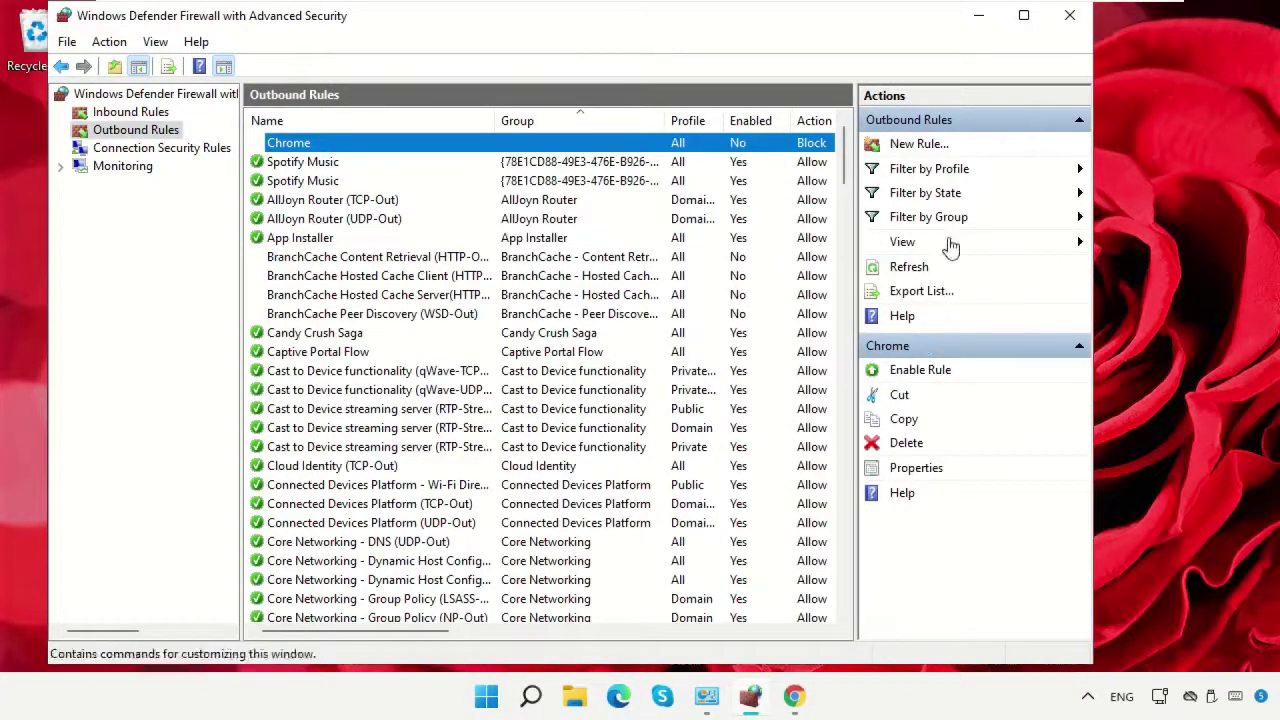
# - Switch to Google Chrome and reload google.com to test access with the rules disabled
pyautogui.click(979, 28)
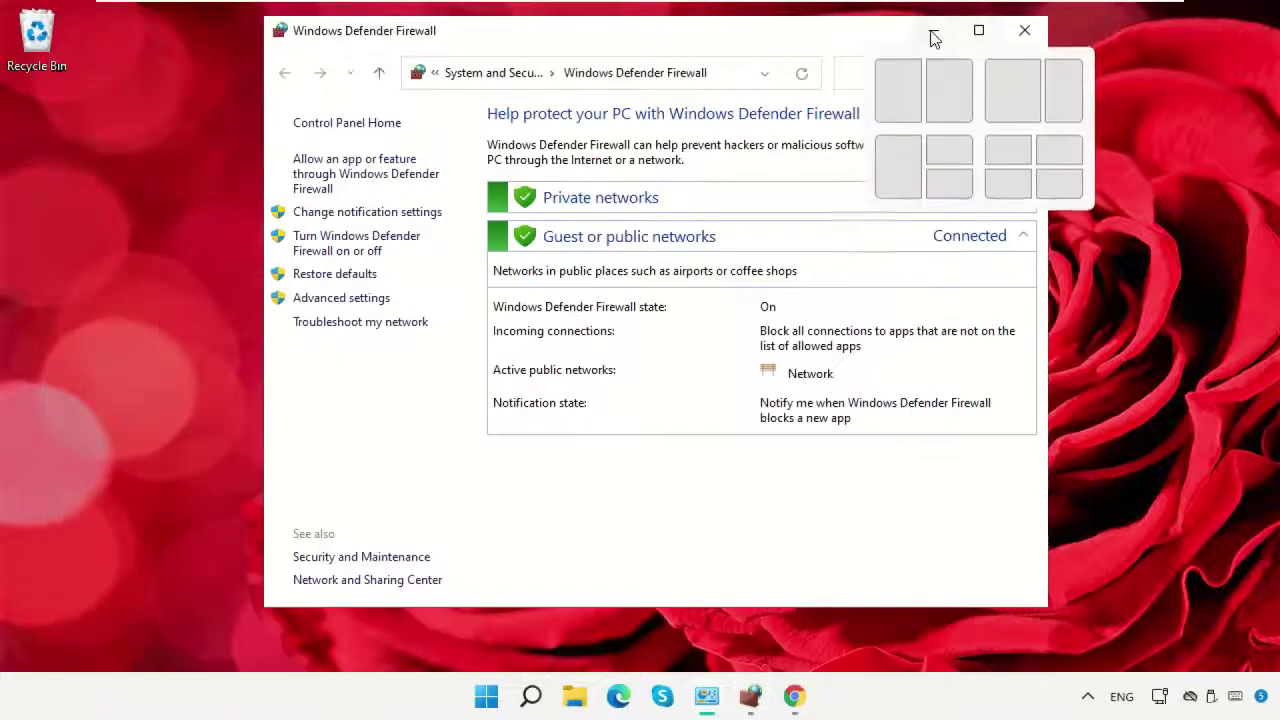
pyautogui.click(931, 34)
pyautogui.click(804, 692)
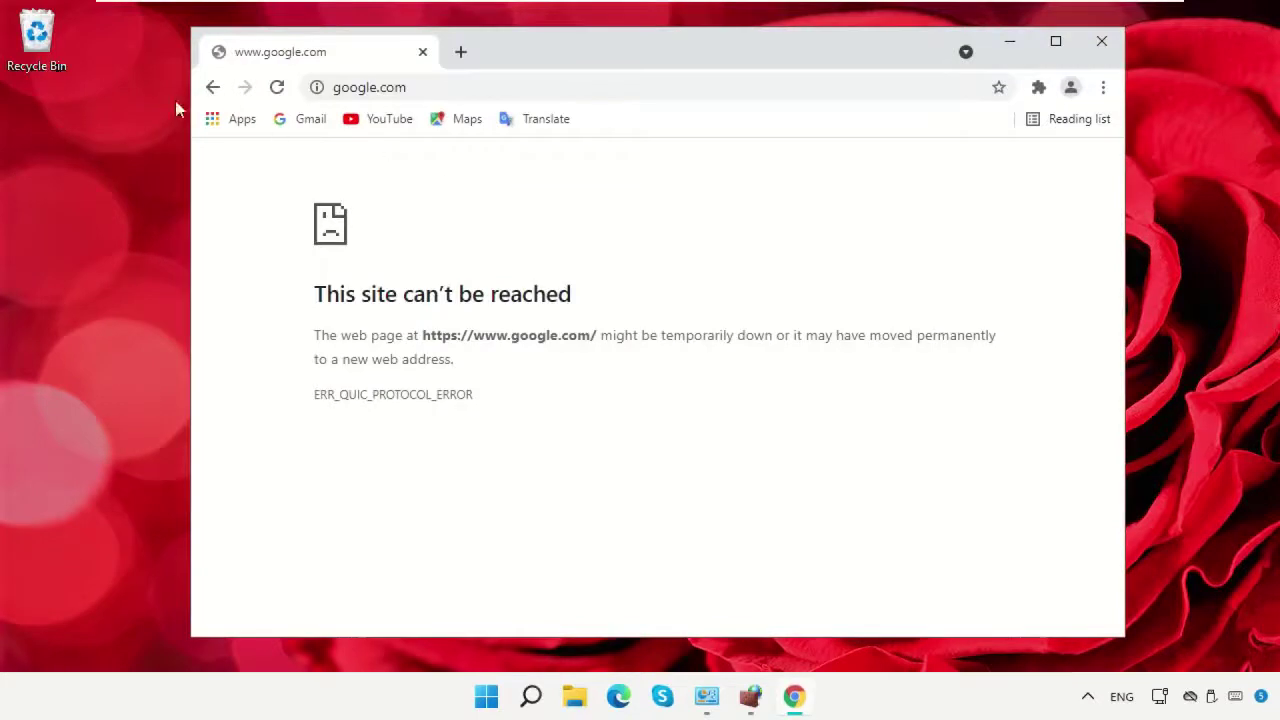
pyautogui.click(277, 88)
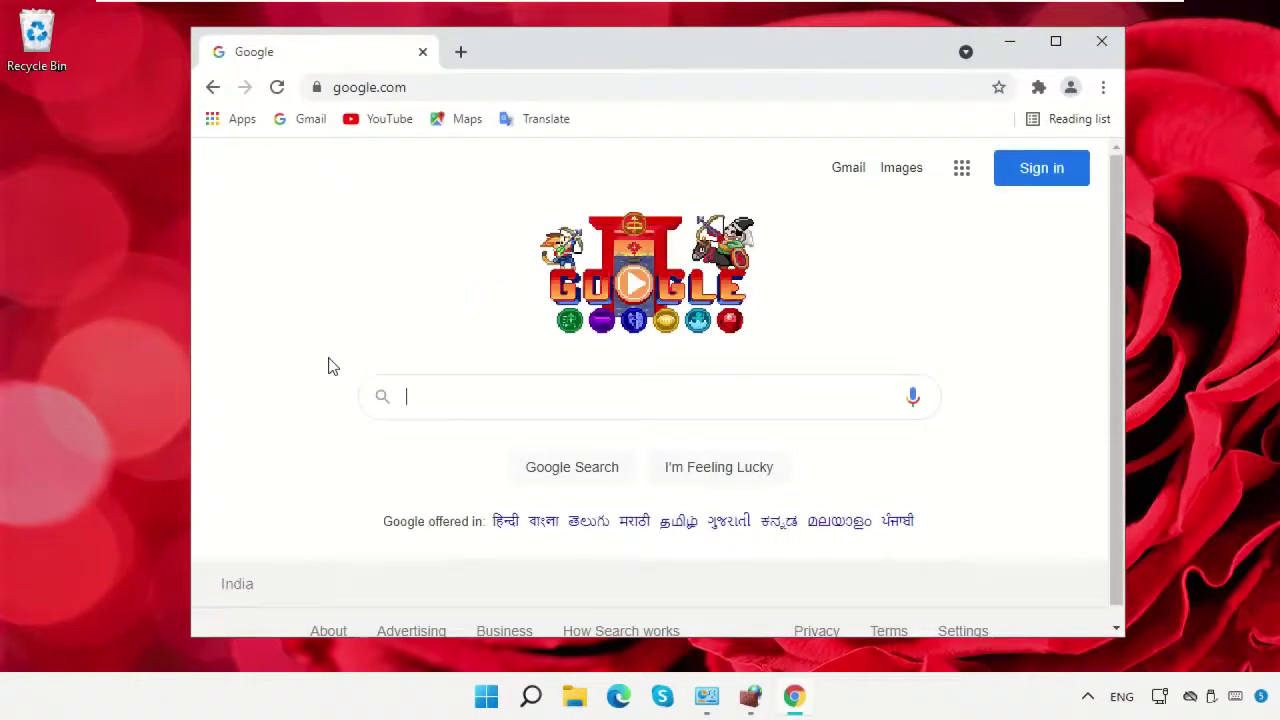
# - Return to the firewall rules and enable the Chrome rule again in both the outbound and inbound rules
pyautogui.click(750, 696)
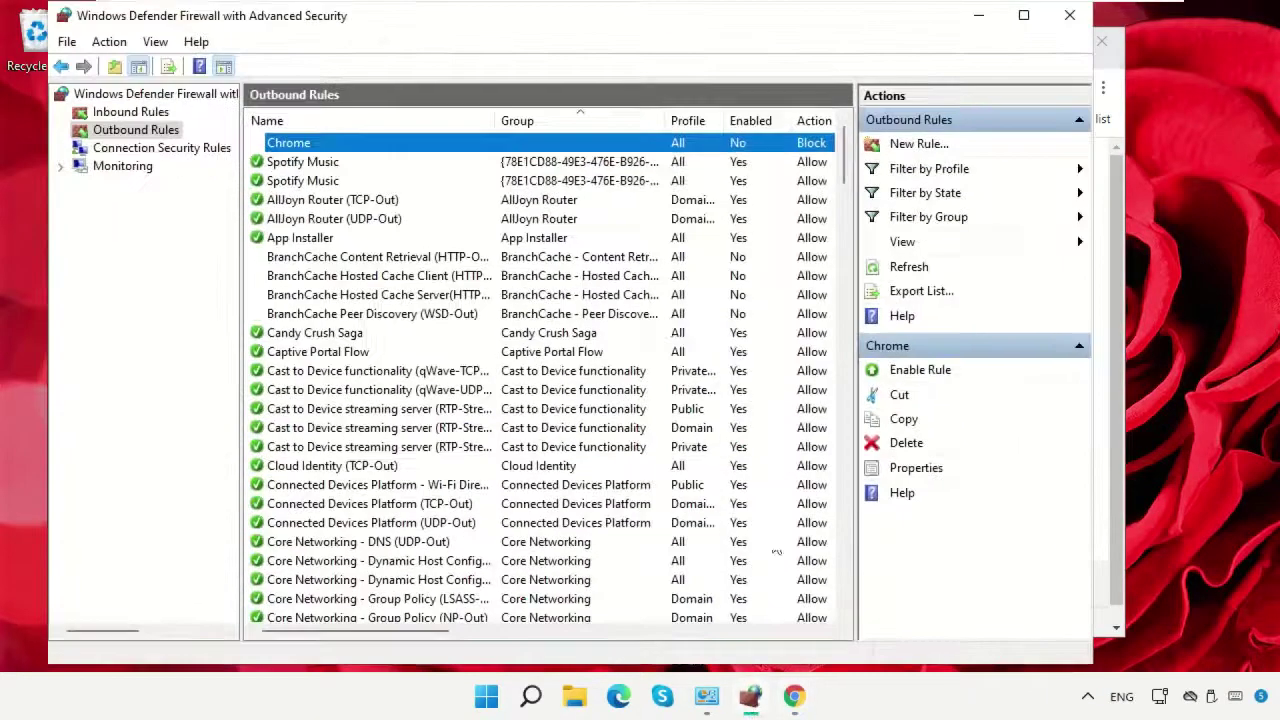
pyautogui.click(916, 370)
pyautogui.click(130, 112)
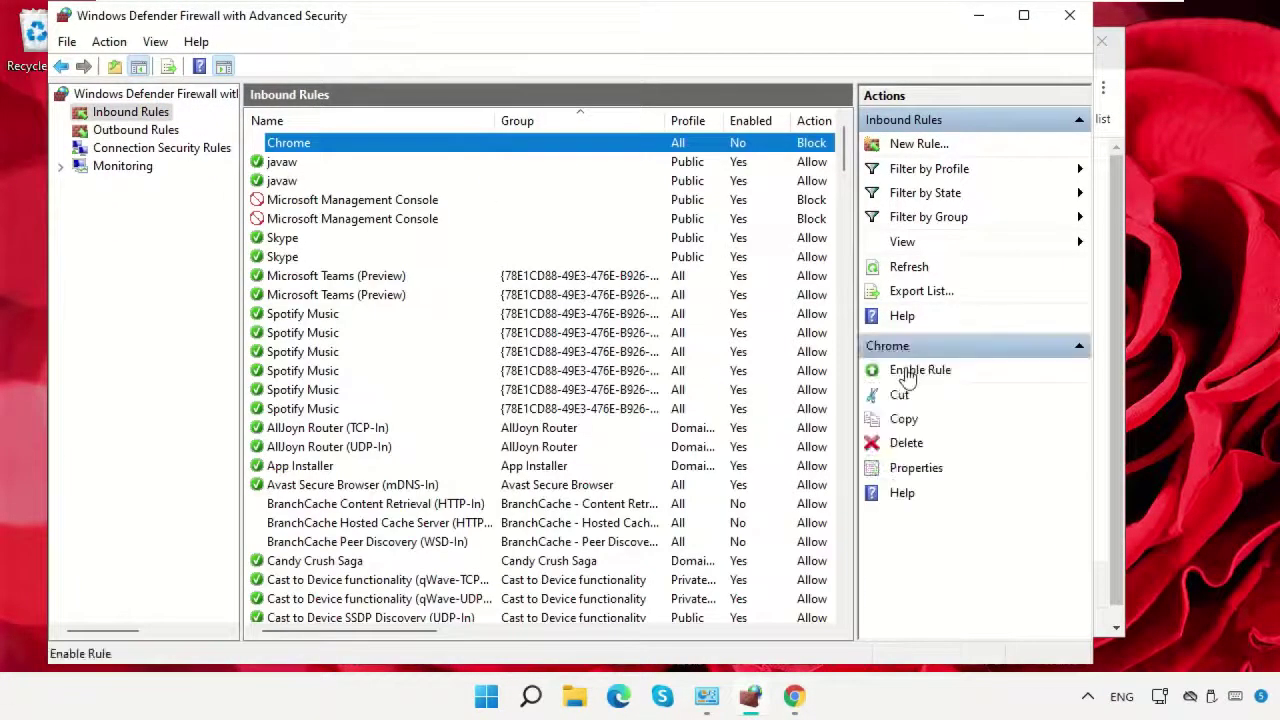
pyautogui.click(910, 371)
# - Reload google.com in Google Chrome to test access with the rules enabled, and close the browser
pyautogui.click(984, 18)
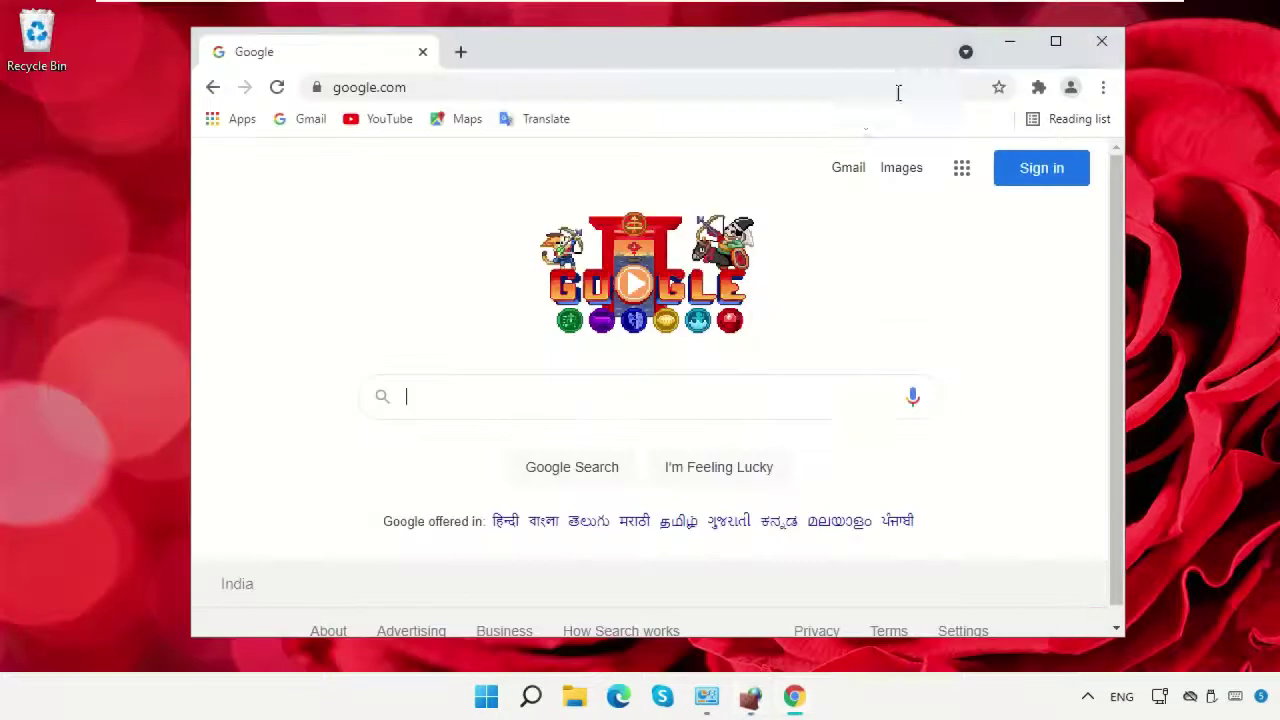
pyautogui.click(277, 87)
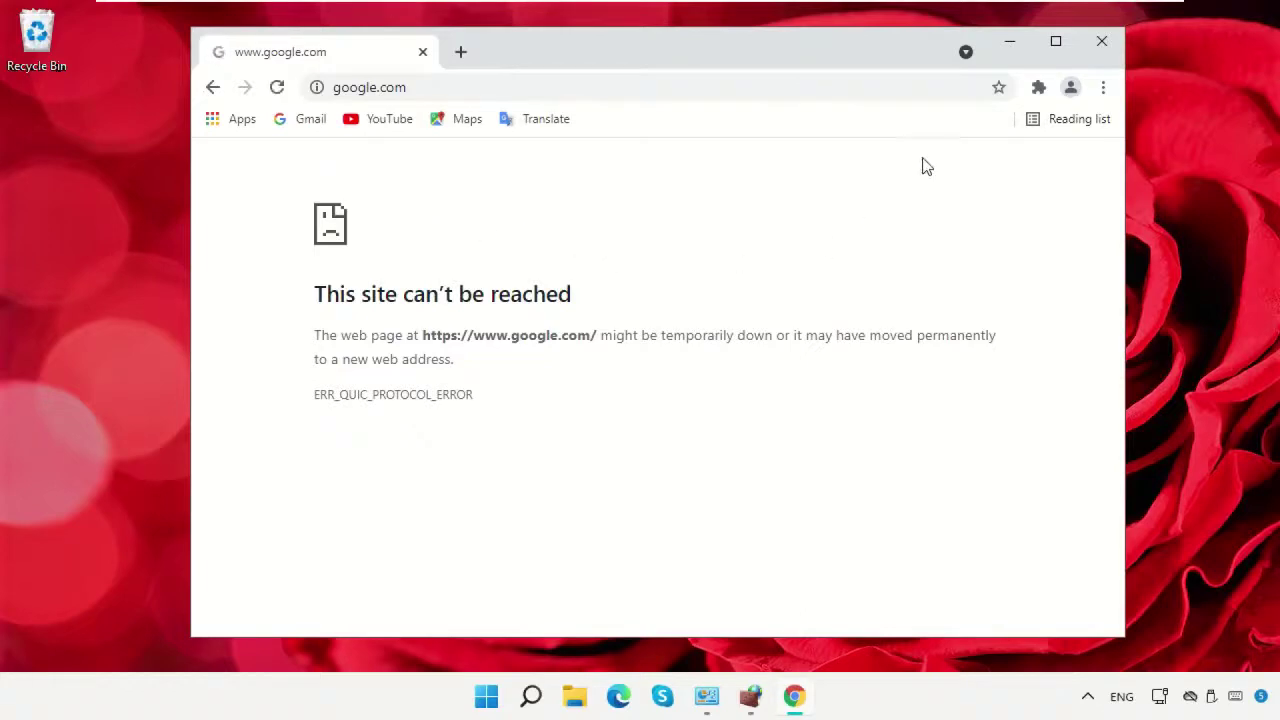
pyautogui.click(1101, 41)
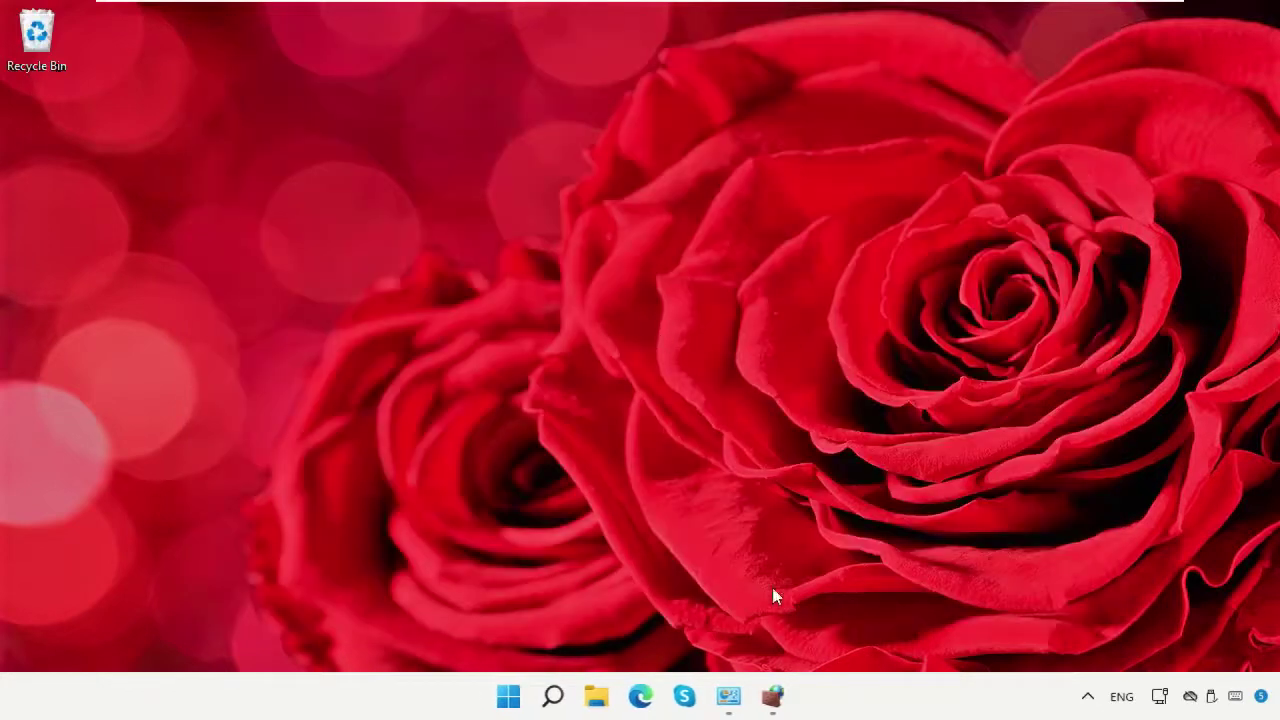
# - Return to the firewall window and delete the Chrome inbound rule
pyautogui.click(772, 696)
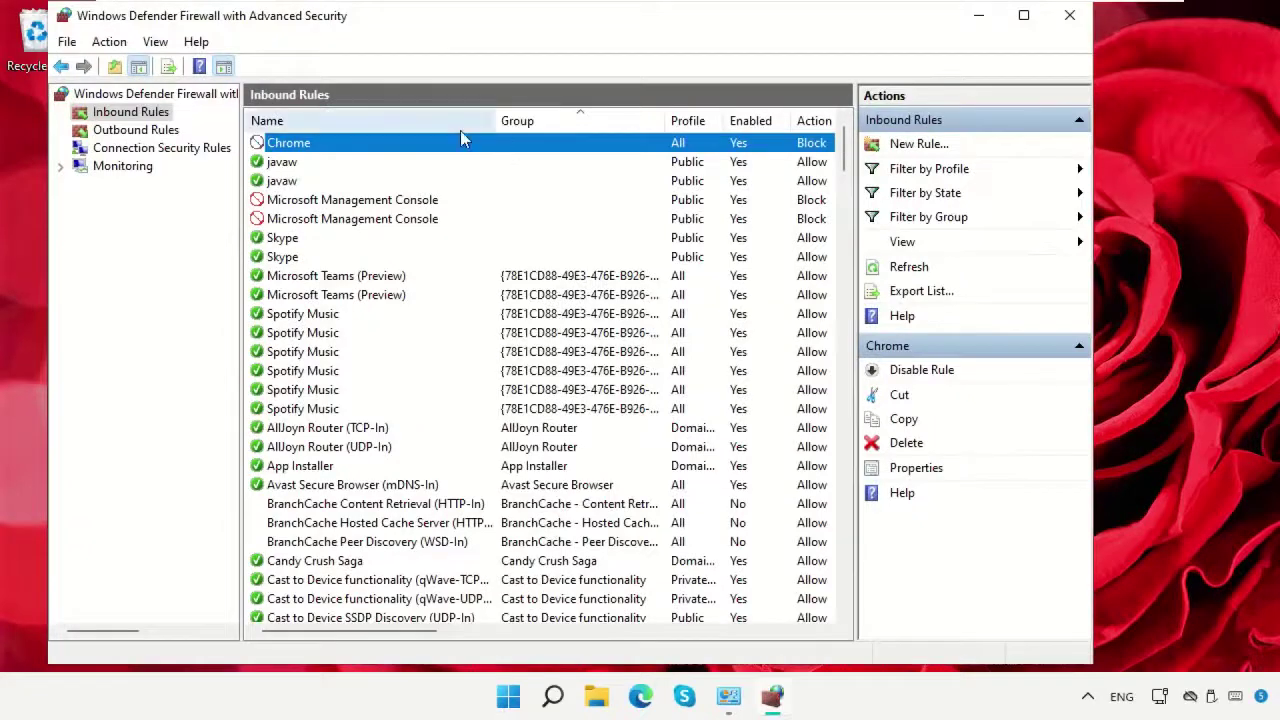
pyautogui.click(910, 445)
pyautogui.click(676, 418)
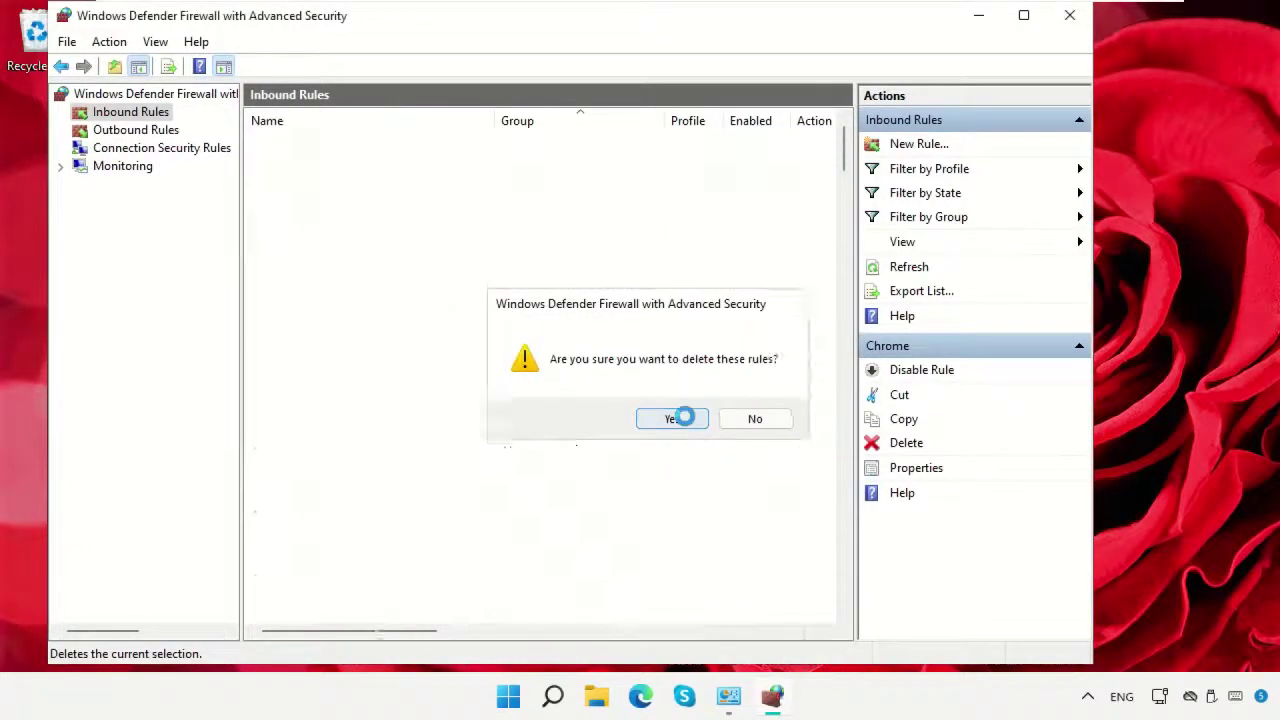
# - Delete the Chrome outbound rule and close the advanced firewall window
pyautogui.click(172, 130)
pyautogui.click(272, 142)
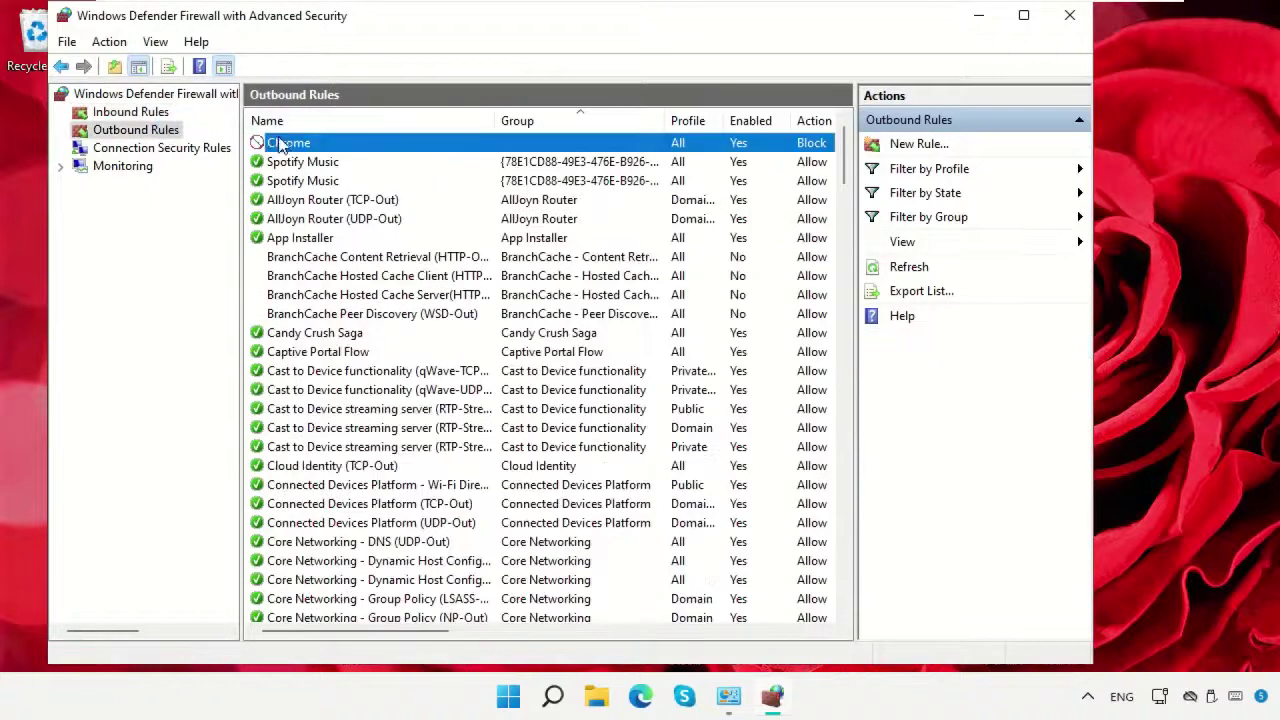
pyautogui.click(908, 445)
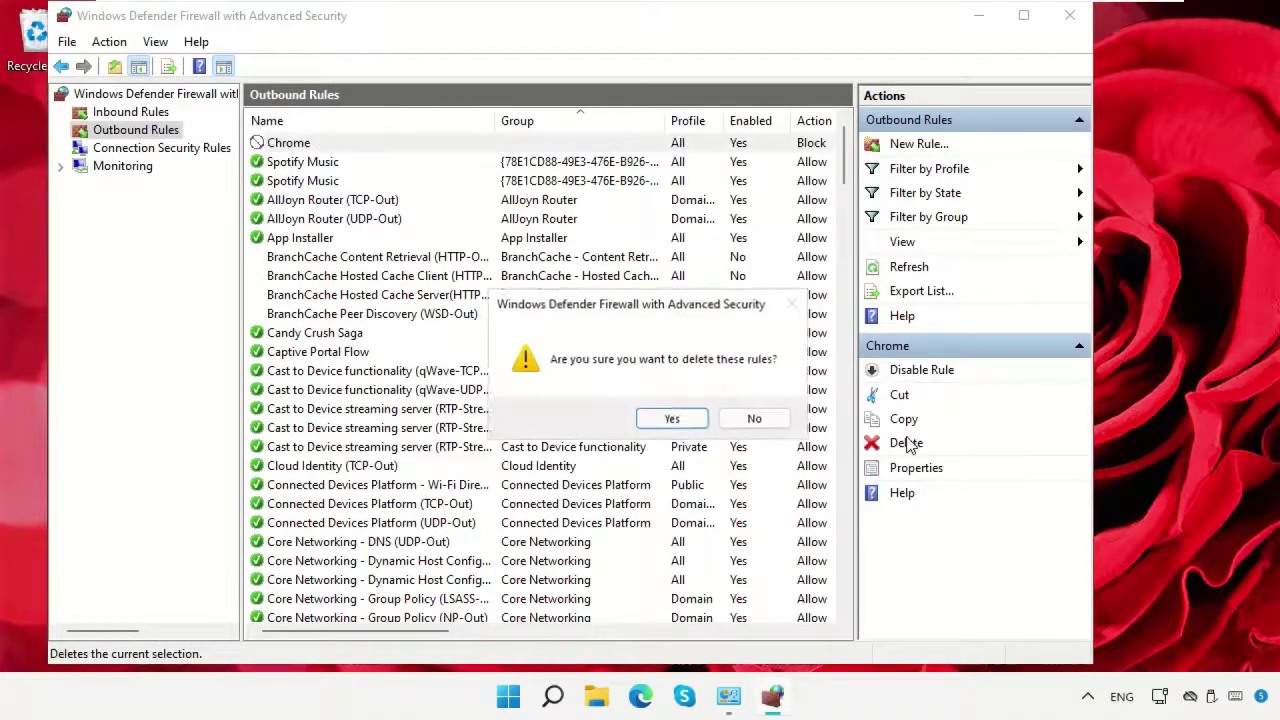
pyautogui.click(684, 423)
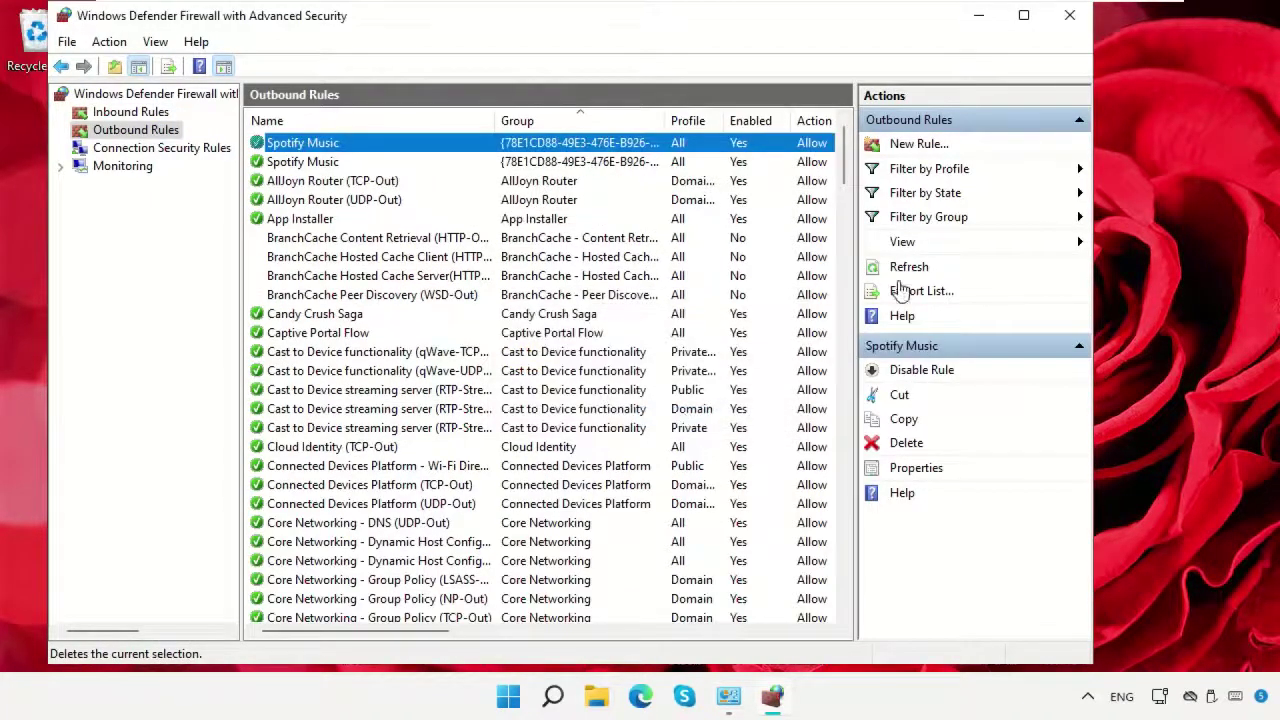
pyautogui.click(1069, 15)
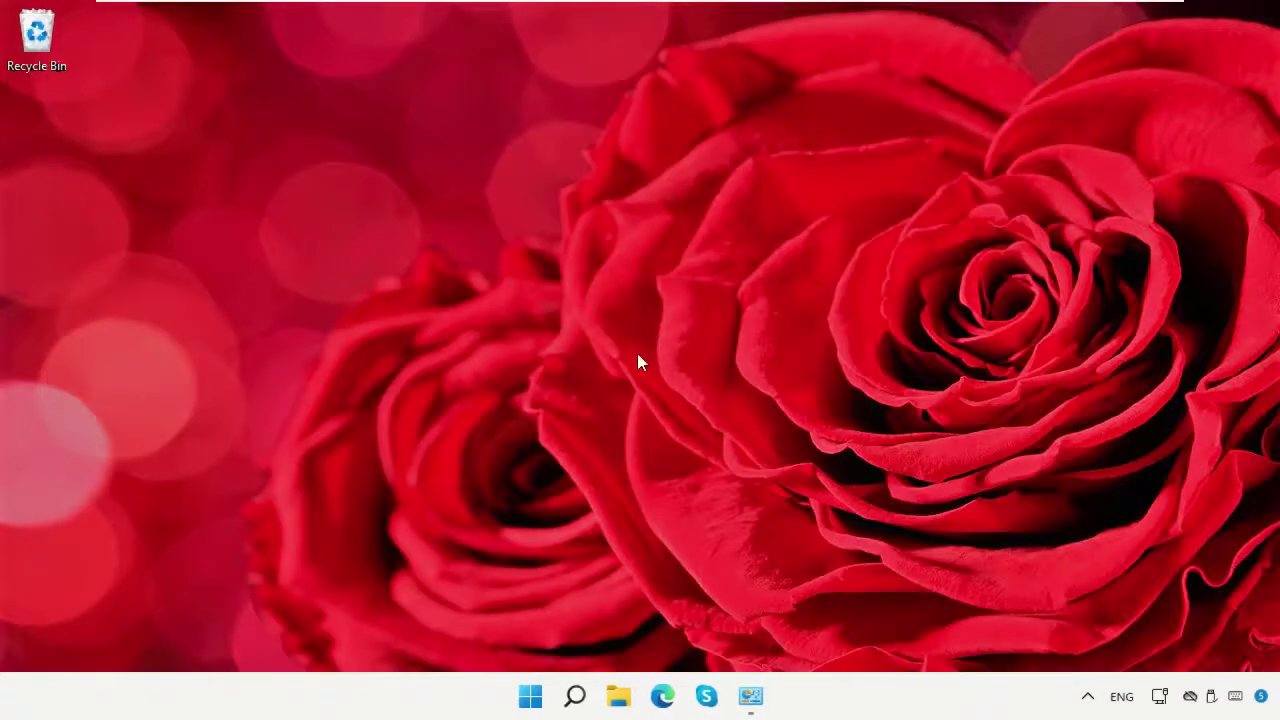